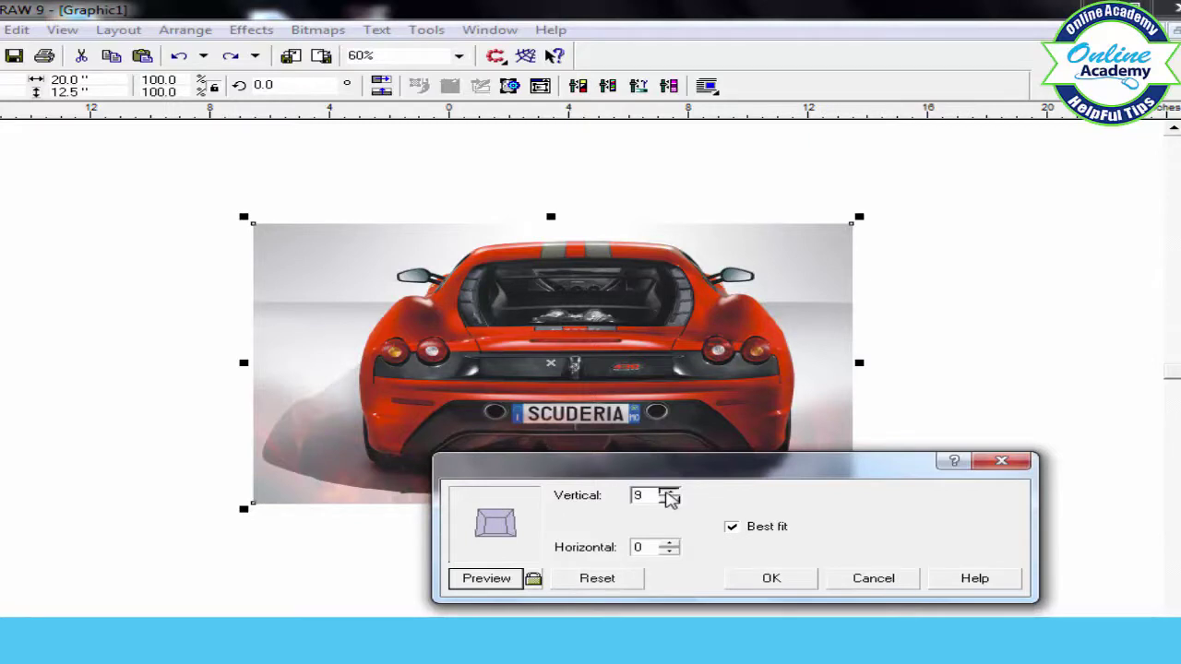
# Step: Preview a 3D rotation of the car bitmap at vertical 12 and horizontal 10 with best fit, and discard it
pyautogui.click(670, 494)
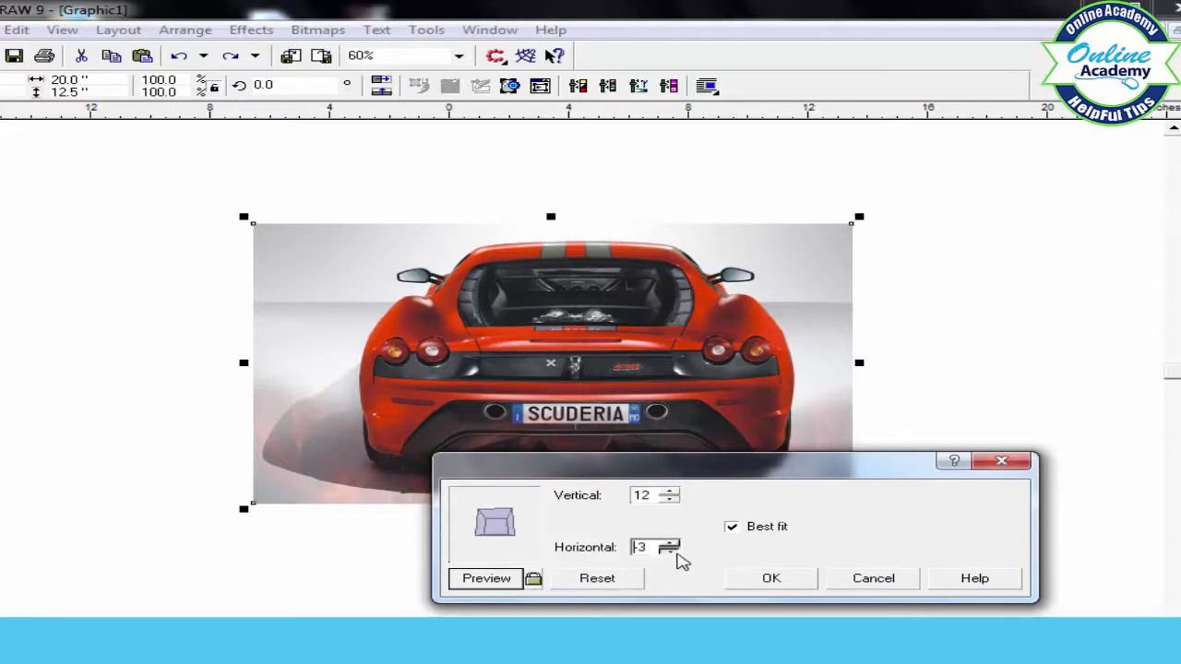
pyautogui.click(669, 543)
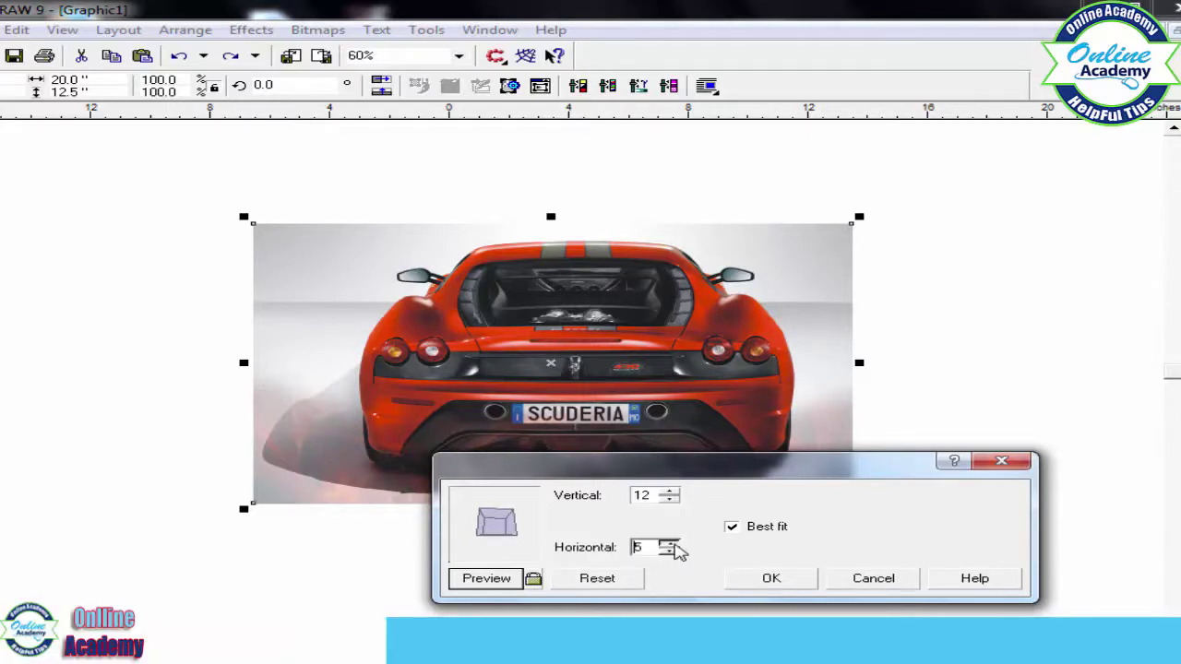
pyautogui.click(669, 543)
pyautogui.click(535, 579)
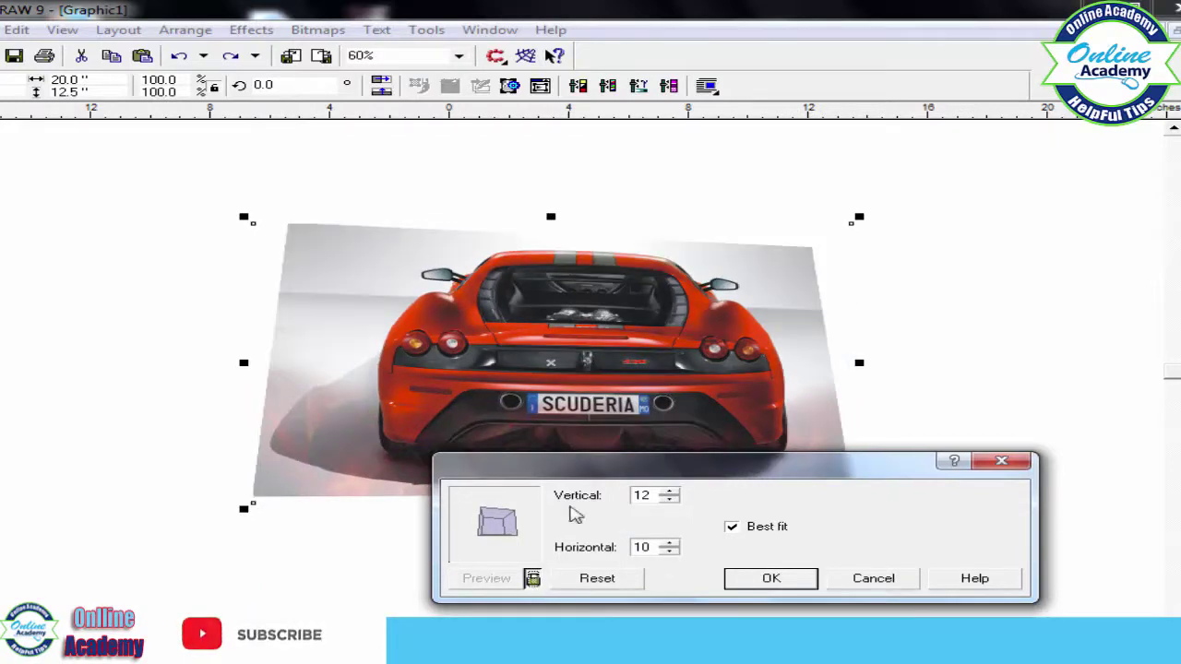
pyautogui.moveTo(609, 474); pyautogui.dragTo(692, 479)
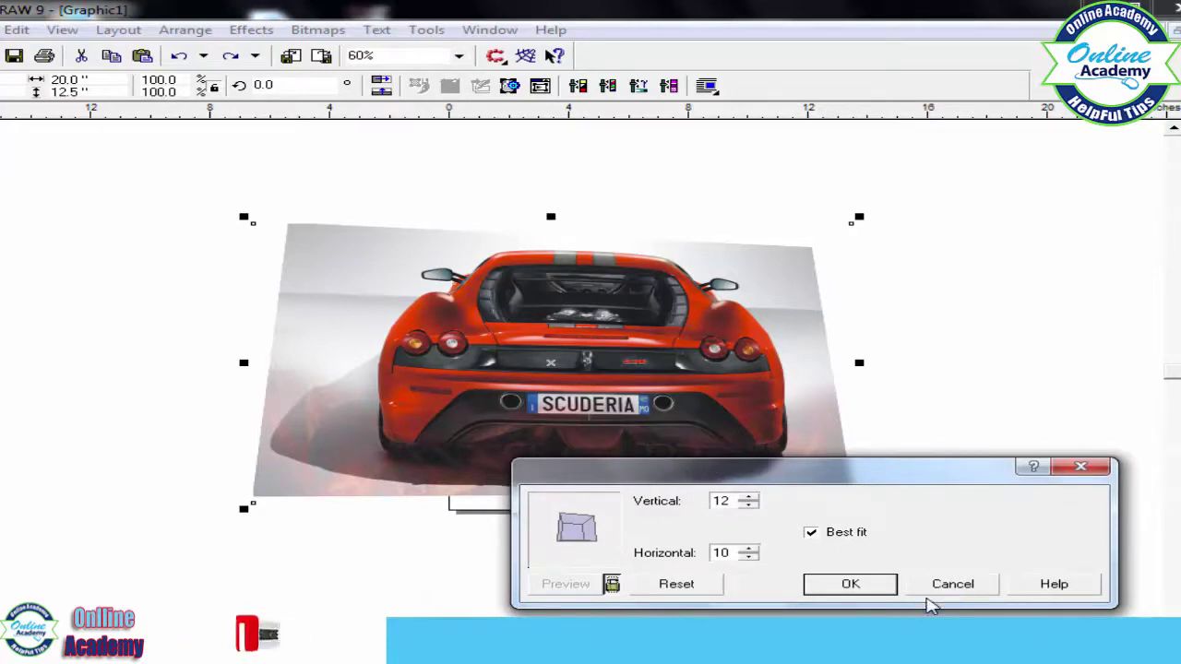
pyautogui.click(982, 585)
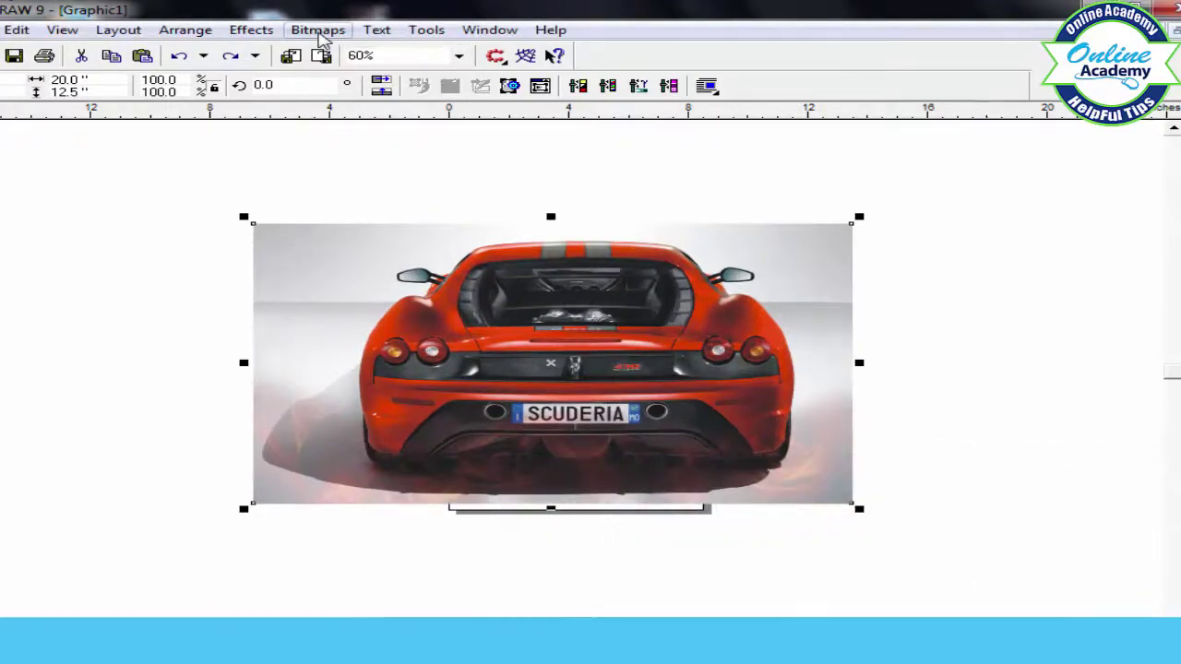
# Step: Preview the Cylinder 3D effect on the car bitmap in horizontal mode at -30 percent
pyautogui.click(317, 29)
pyautogui.moveTo(453, 290)
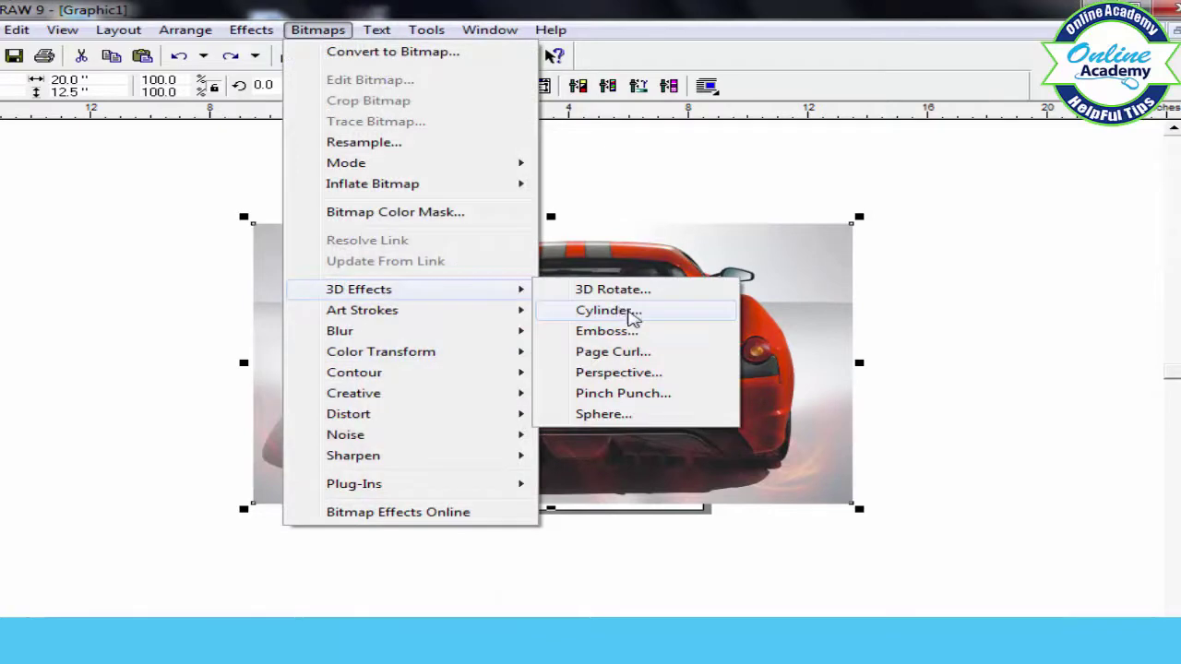
pyautogui.click(631, 314)
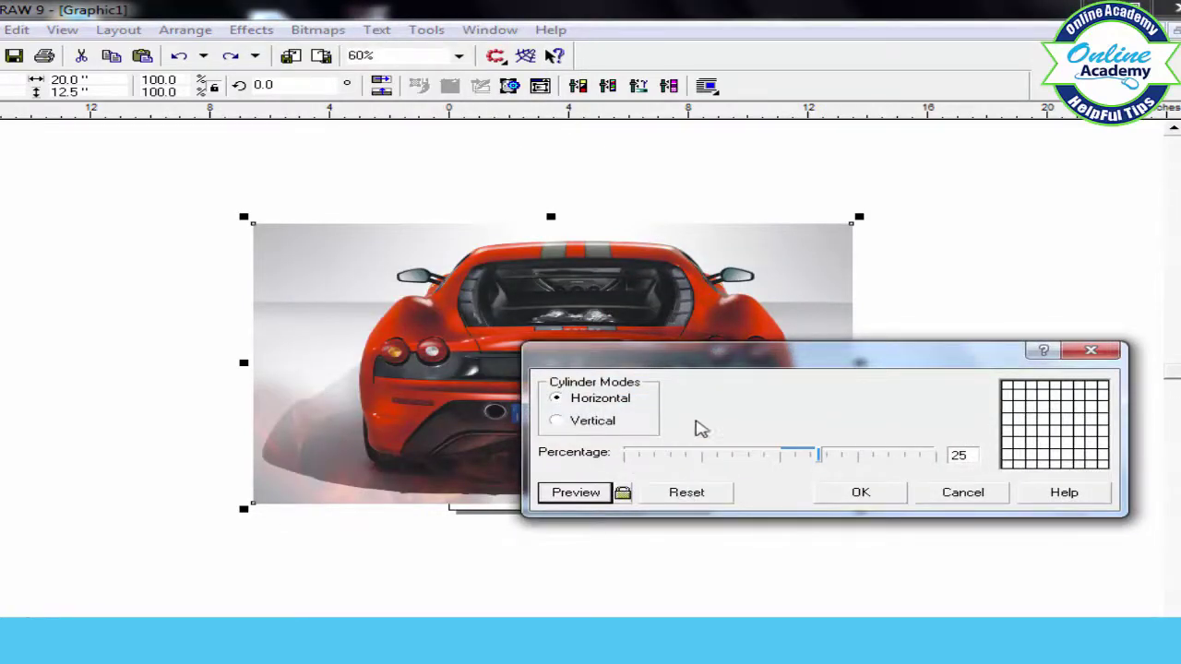
pyautogui.moveTo(821, 456); pyautogui.dragTo(738, 459)
pyautogui.click(610, 491)
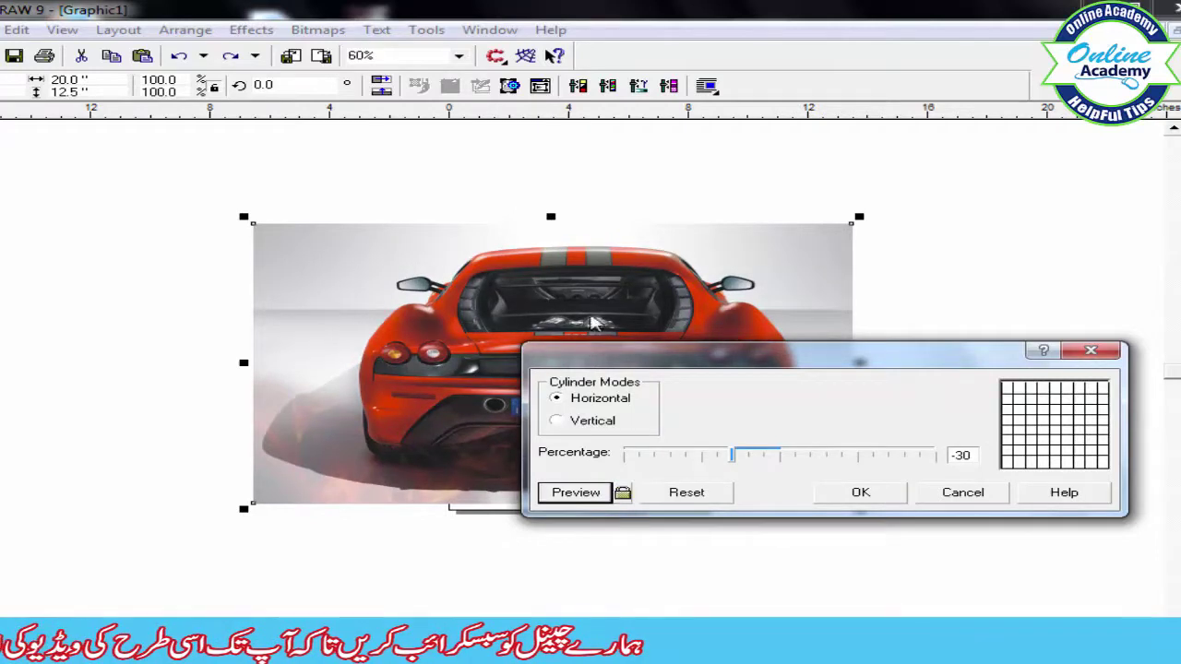
pyautogui.moveTo(755, 362); pyautogui.dragTo(758, 392)
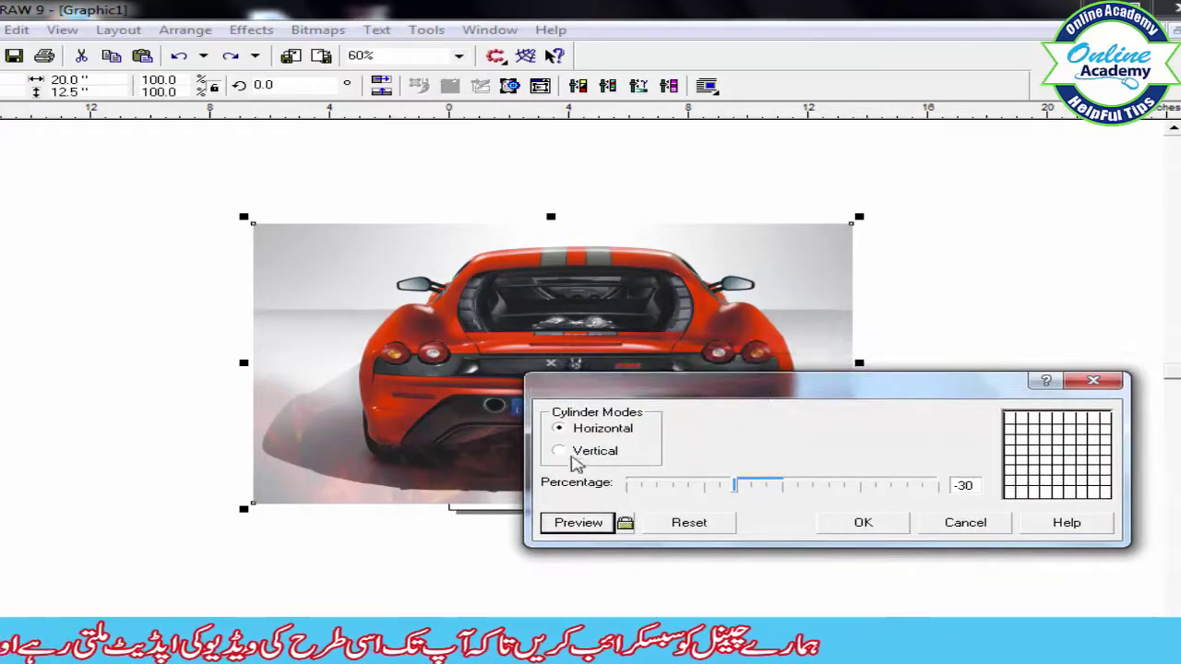
# Step: Compare the vertical and horizontal cylinder modes on the car bitmap at -66 percent, and discard the effect
pyautogui.click(560, 453)
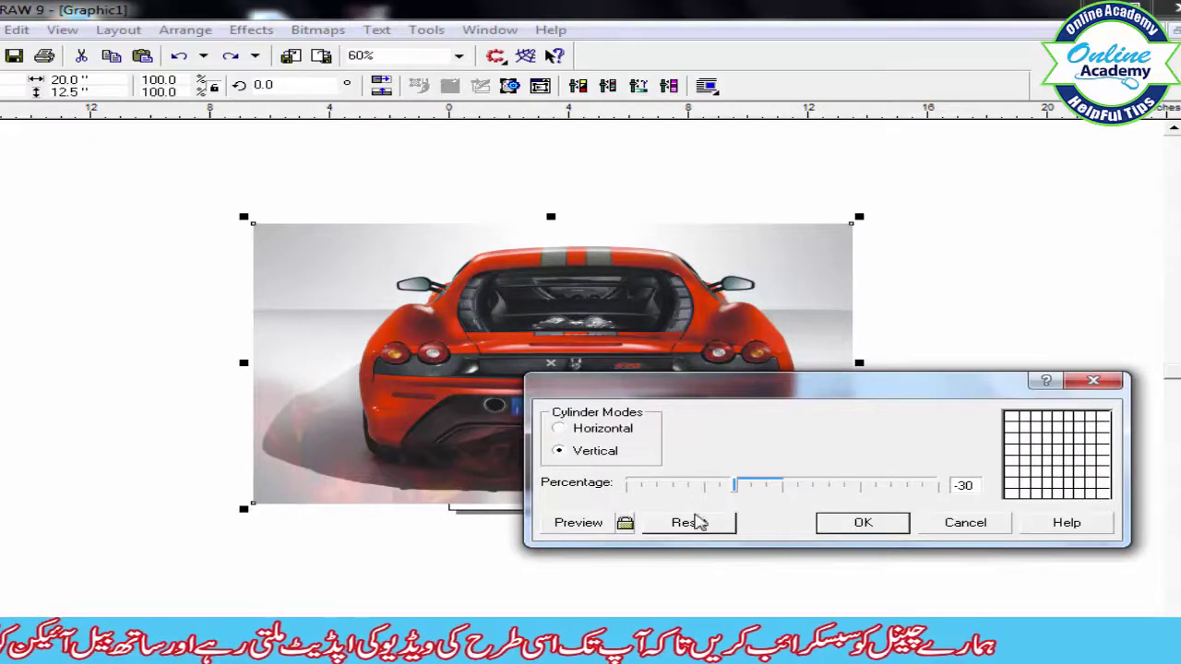
pyautogui.moveTo(742, 484); pyautogui.dragTo(680, 484)
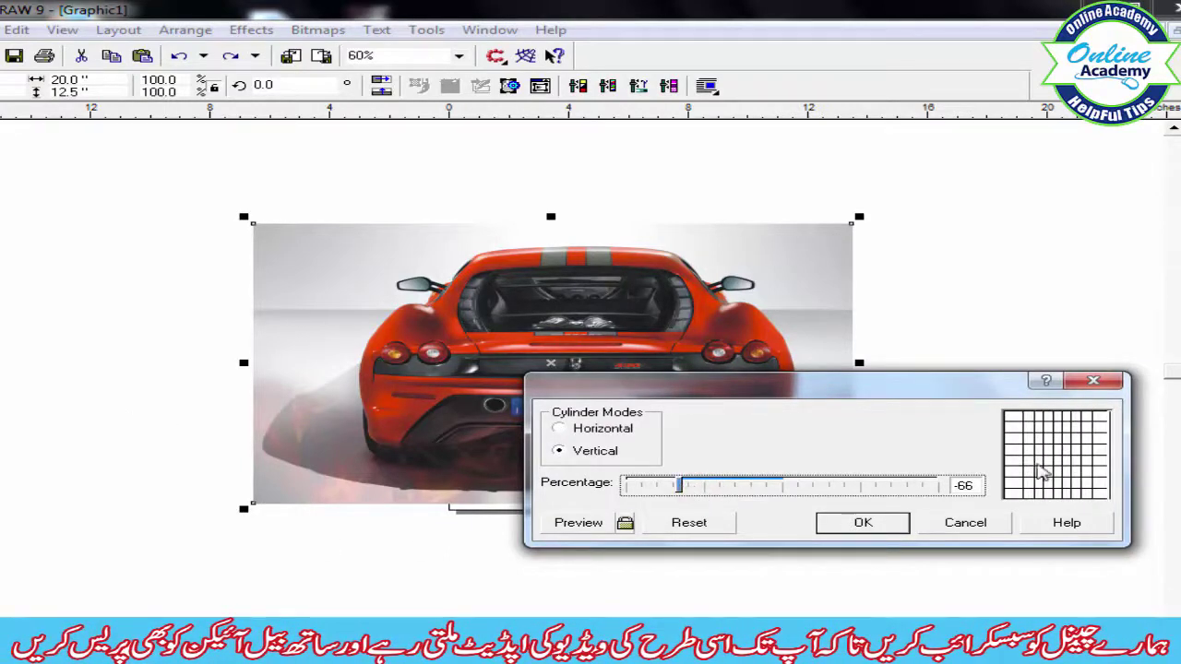
pyautogui.click(627, 523)
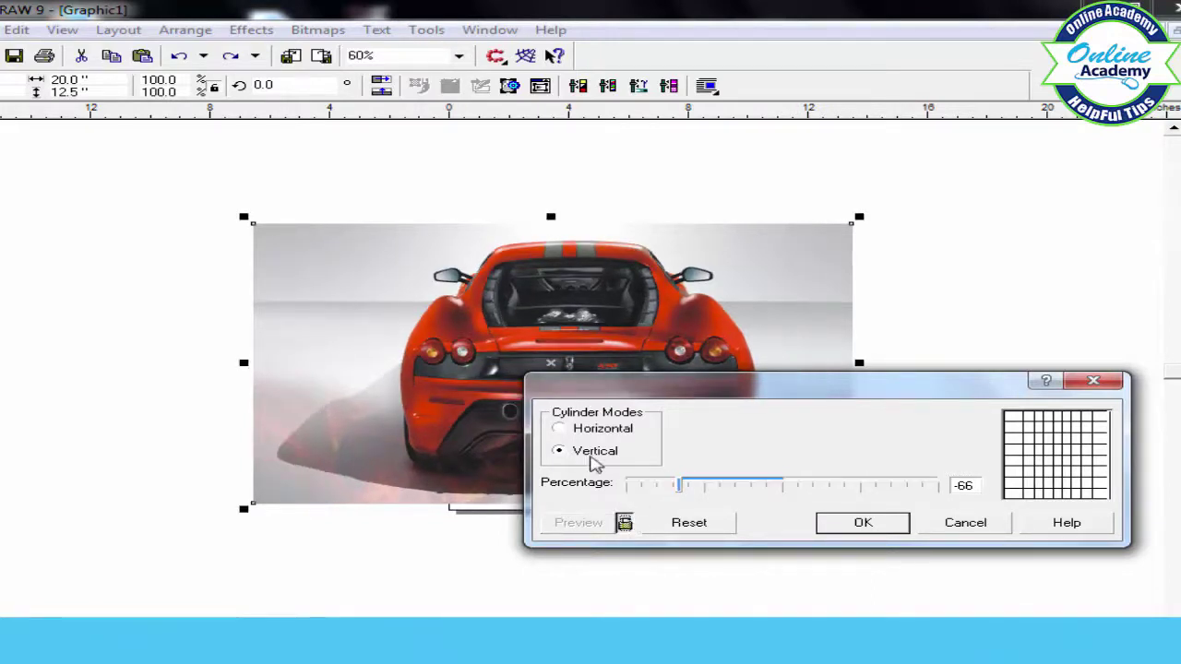
pyautogui.click(568, 433)
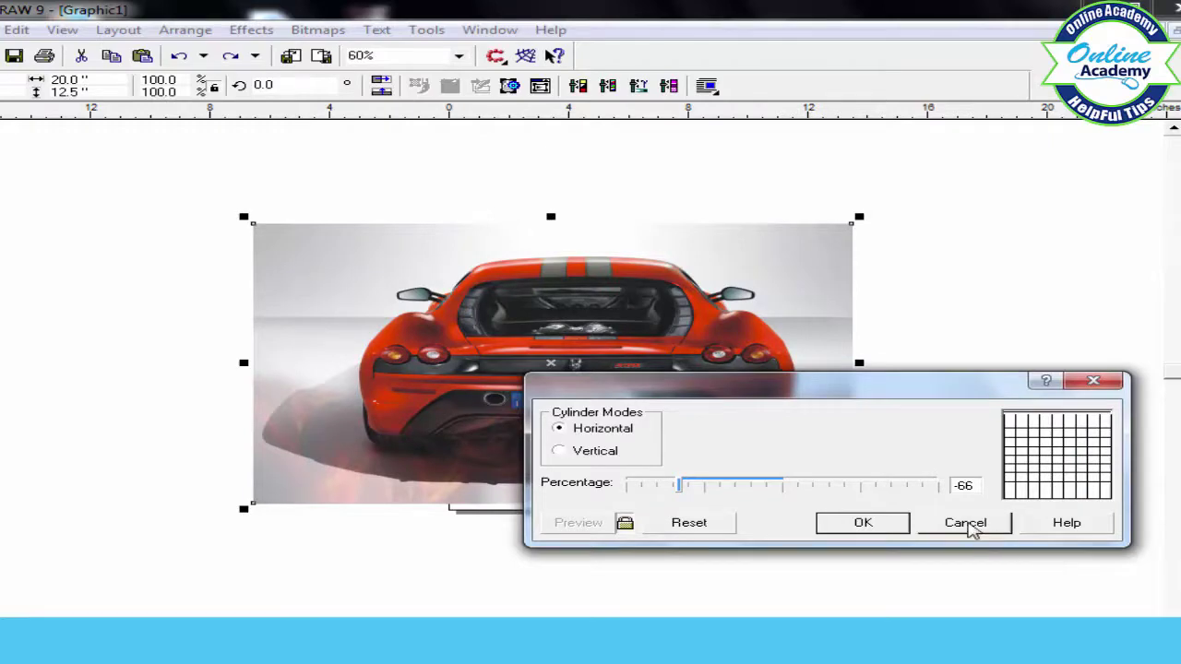
pyautogui.click(965, 523)
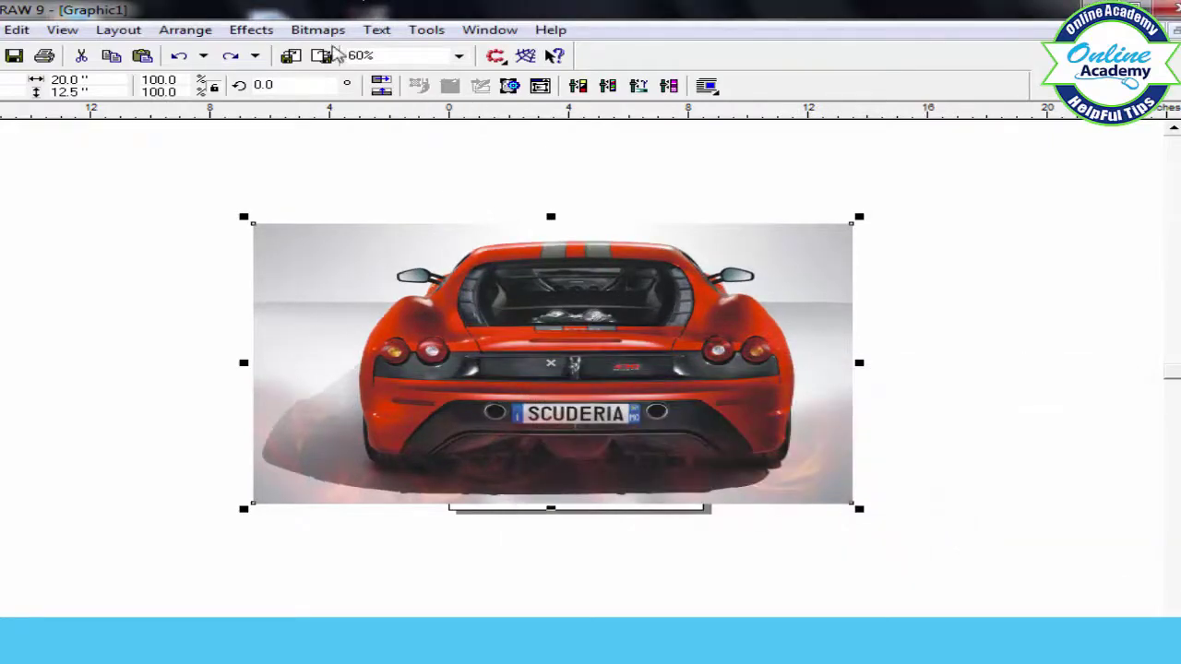
# Step: Preview the Emboss 3D effect on the car bitmap with a depth of 7
pyautogui.click(318, 29)
pyautogui.moveTo(430, 292)
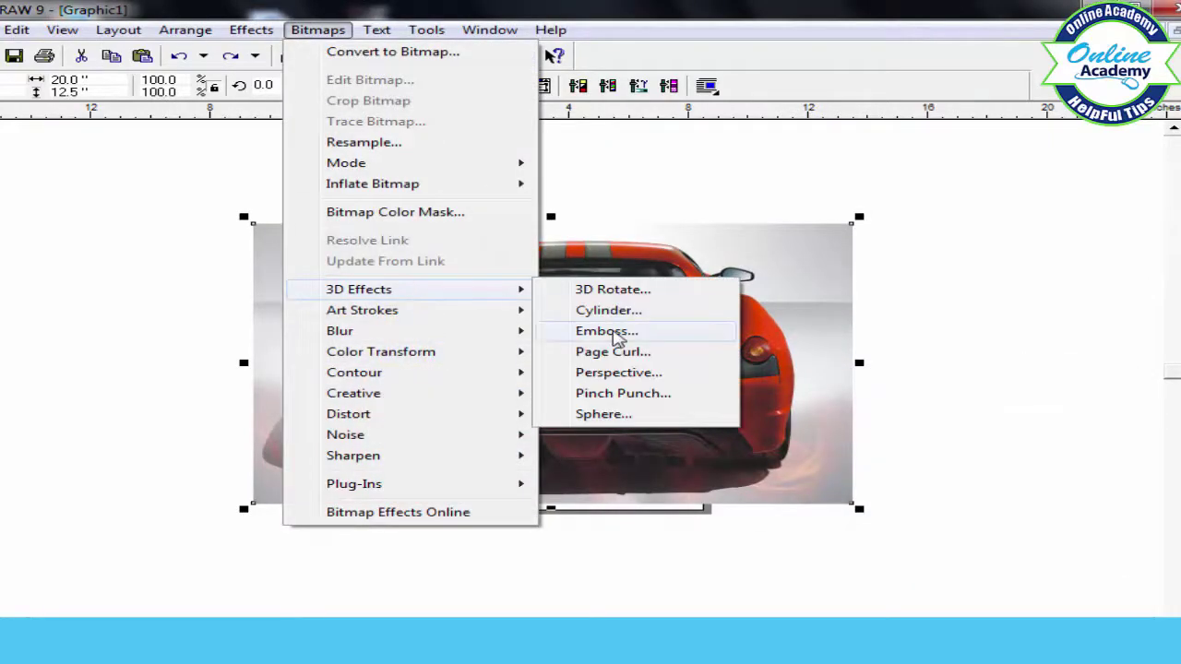
pyautogui.click(611, 332)
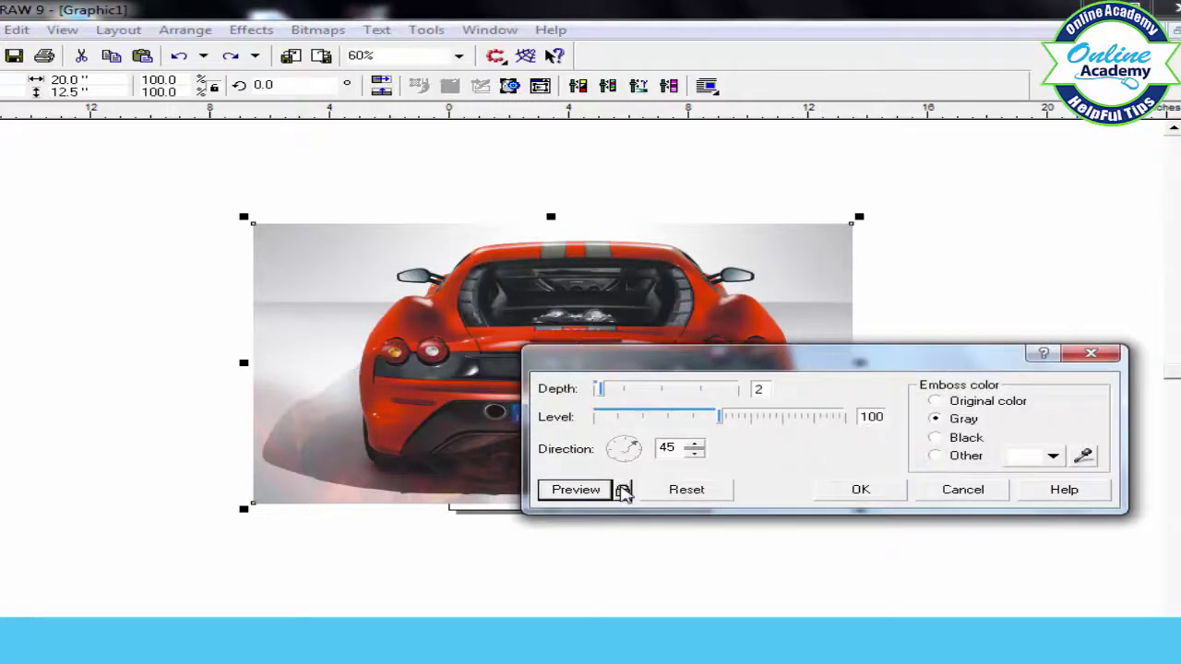
pyautogui.click(624, 491)
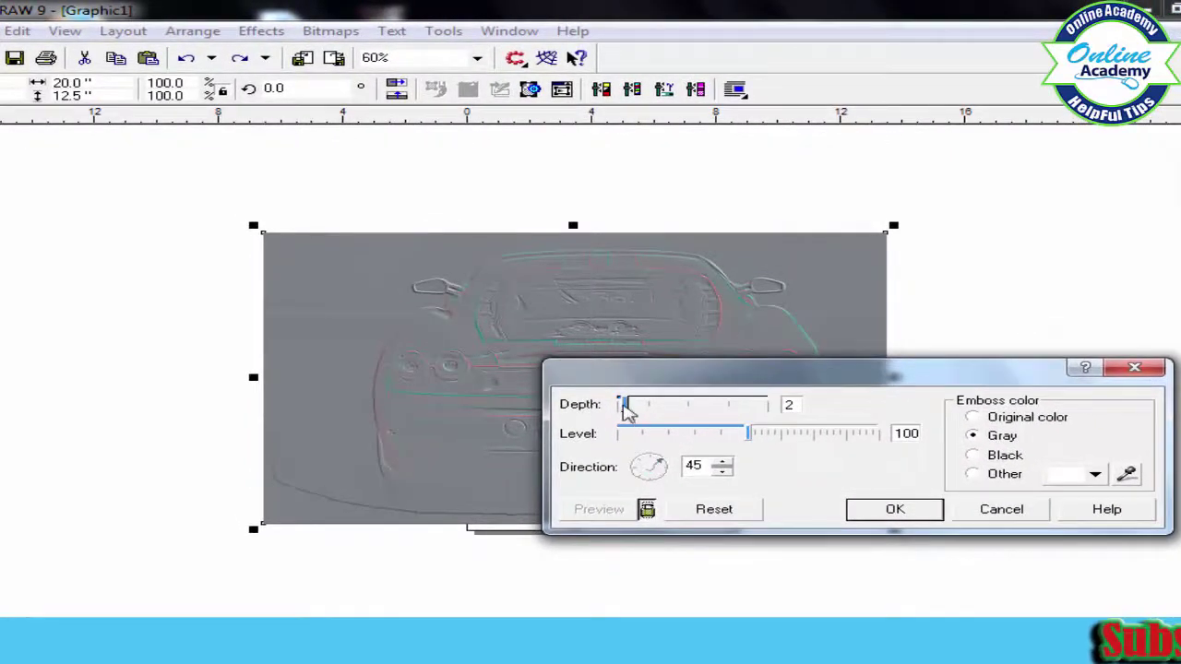
pyautogui.moveTo(624, 411); pyautogui.dragTo(667, 406)
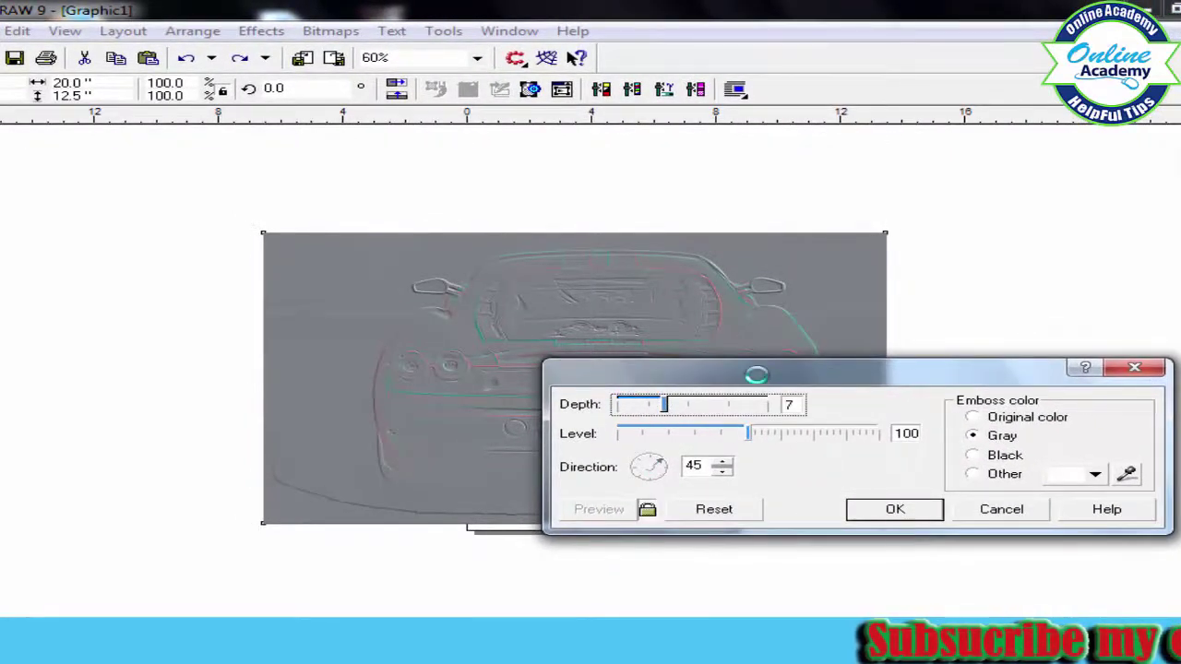
pyautogui.moveTo(756, 374); pyautogui.dragTo(587, 479)
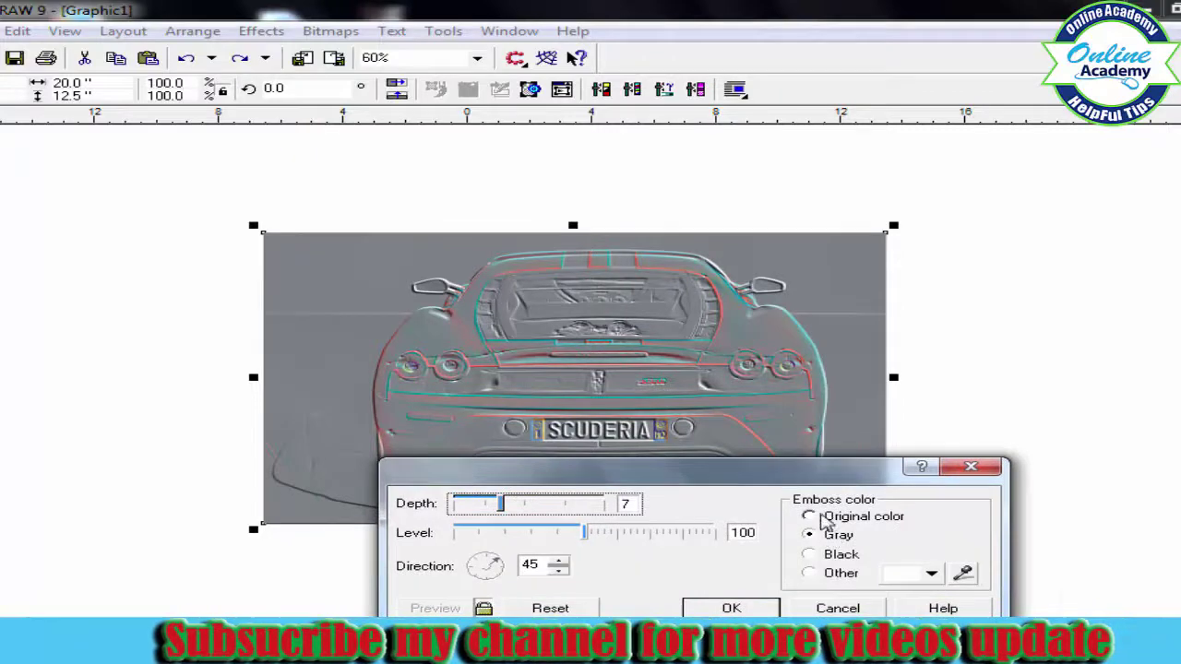
# Step: Try the original color and black emboss colors, and choose green as the other color
pyautogui.click(822, 519)
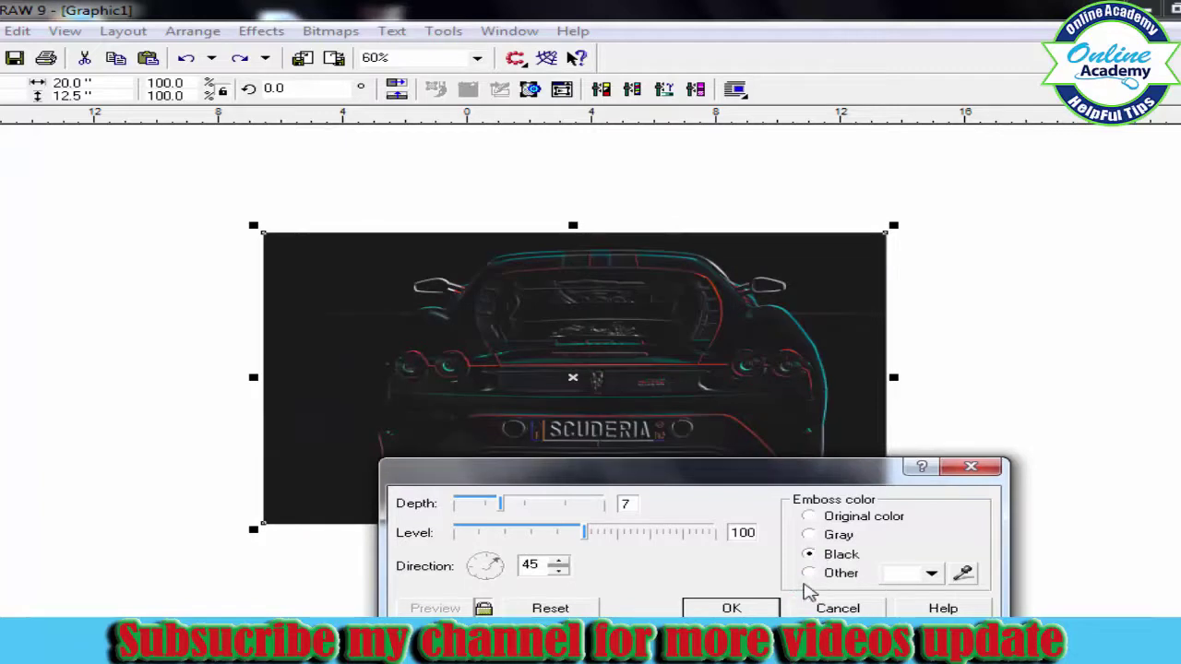
pyautogui.click(932, 574)
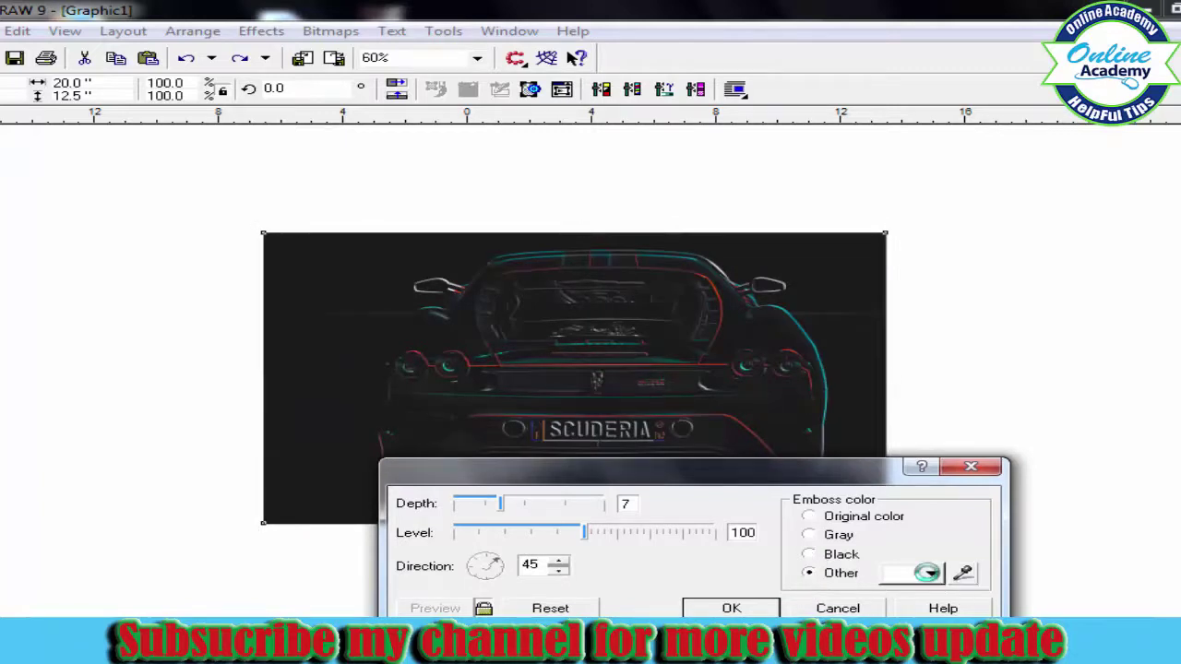
pyautogui.click(955, 498)
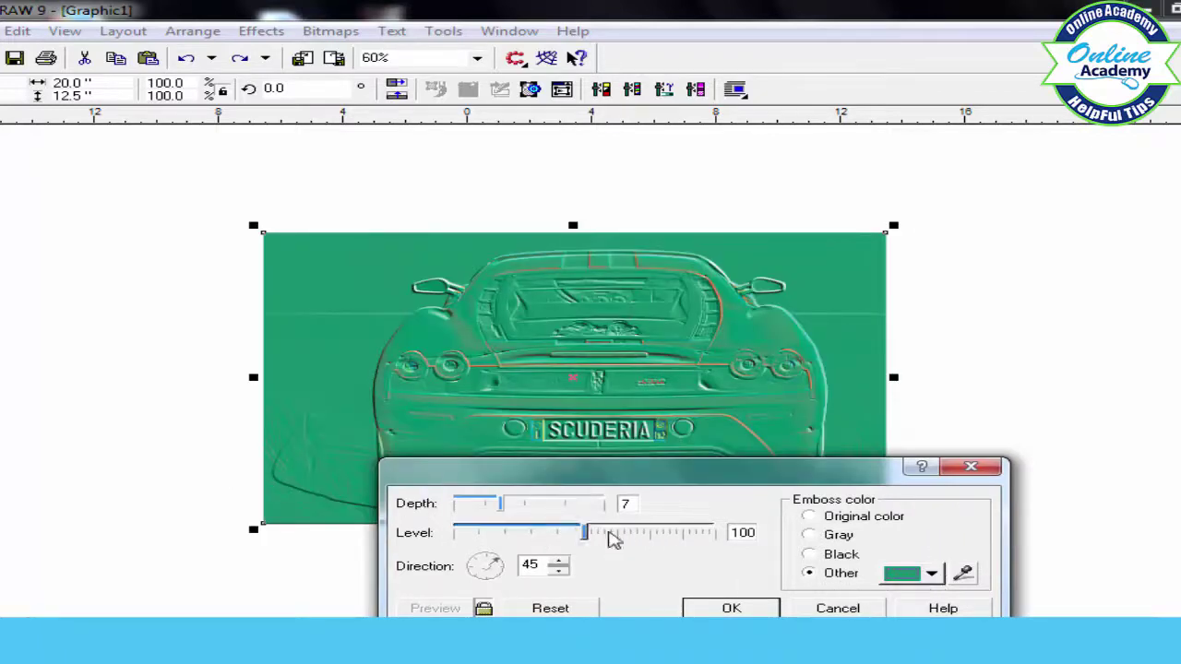
# Step: Try emboss depths of 11, 14 and 17 on the green preview, and discard the Emboss effect
pyautogui.click(496, 508)
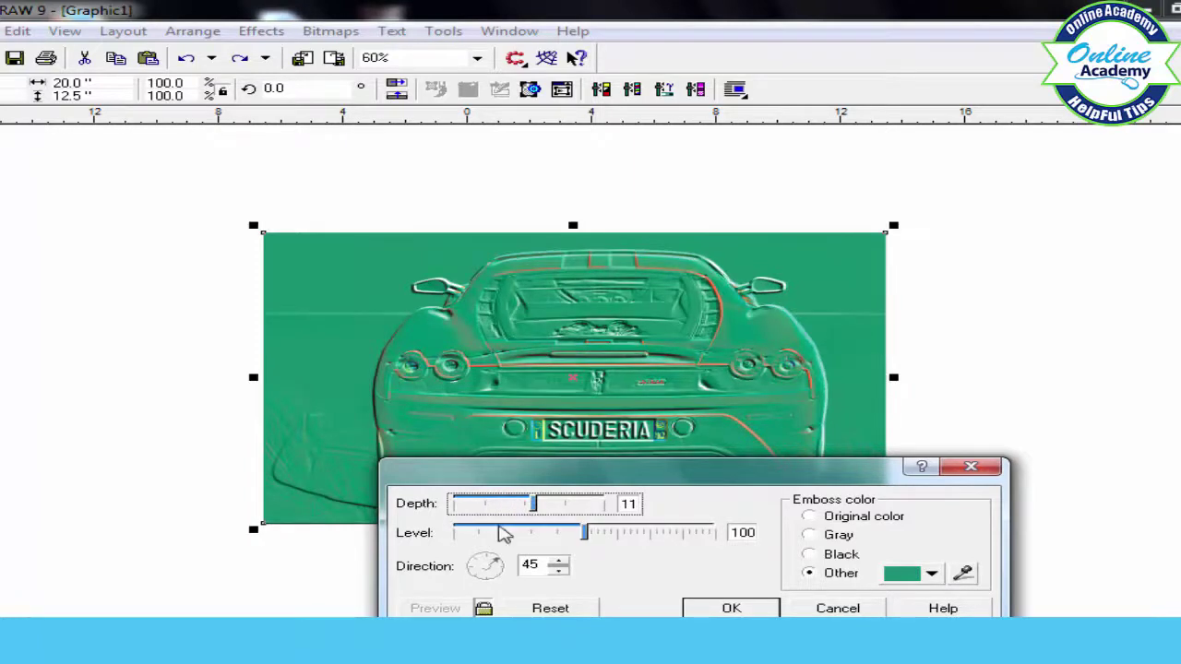
pyautogui.moveTo(540, 510); pyautogui.dragTo(766, 563)
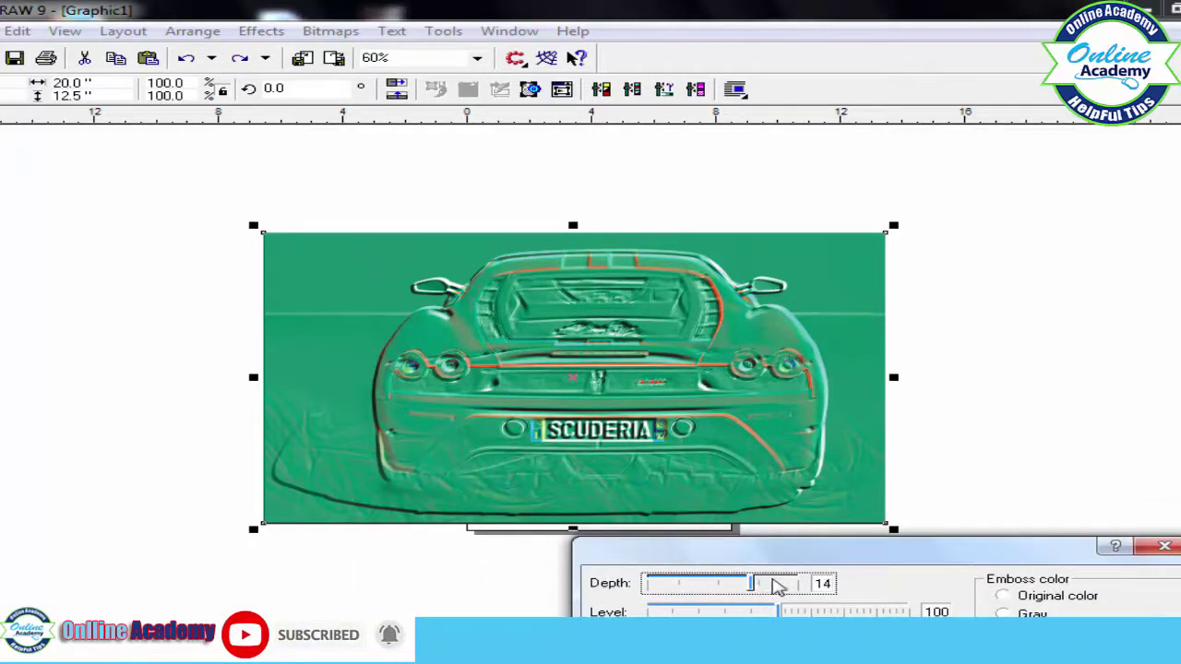
pyautogui.click(780, 587)
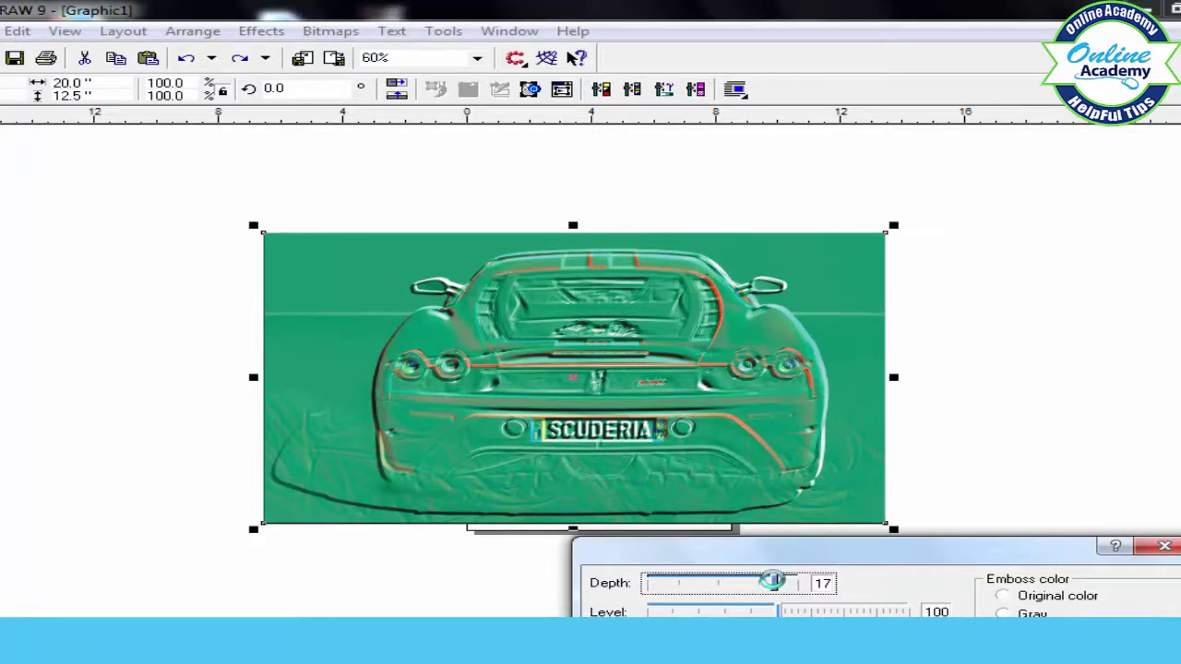
pyautogui.press('Escape')
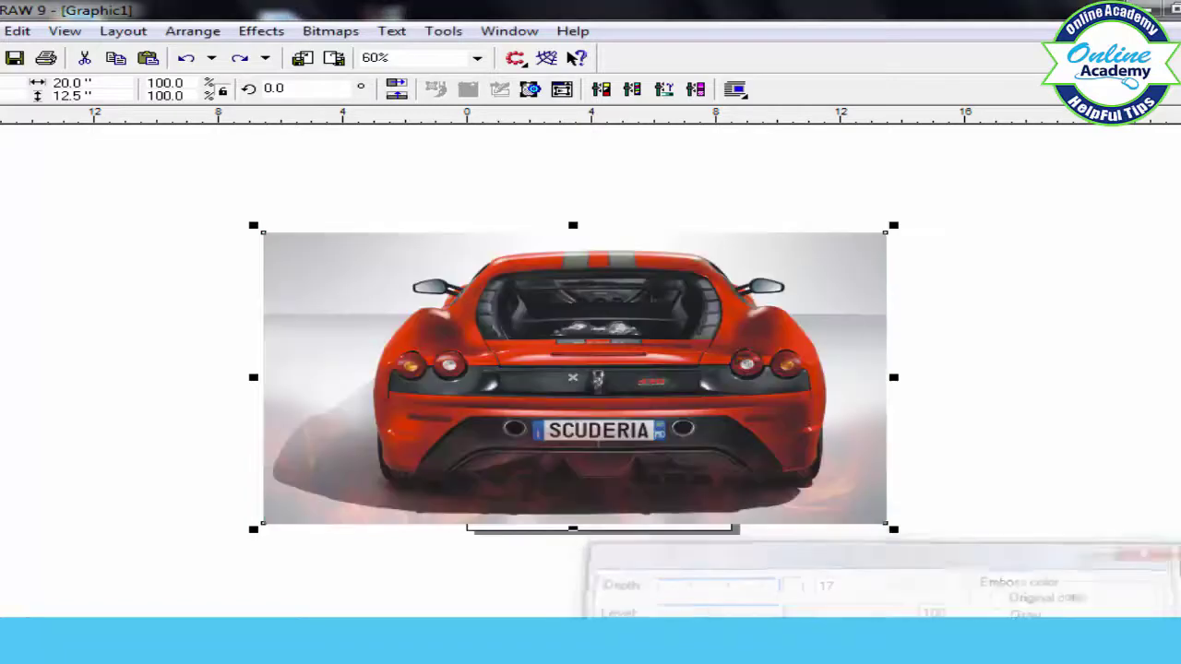
# Step: Preview a vertical, opaque Page Curl on the car bitmap's upper-right corner with the curl height set to 23%
pyautogui.click(335, 34)
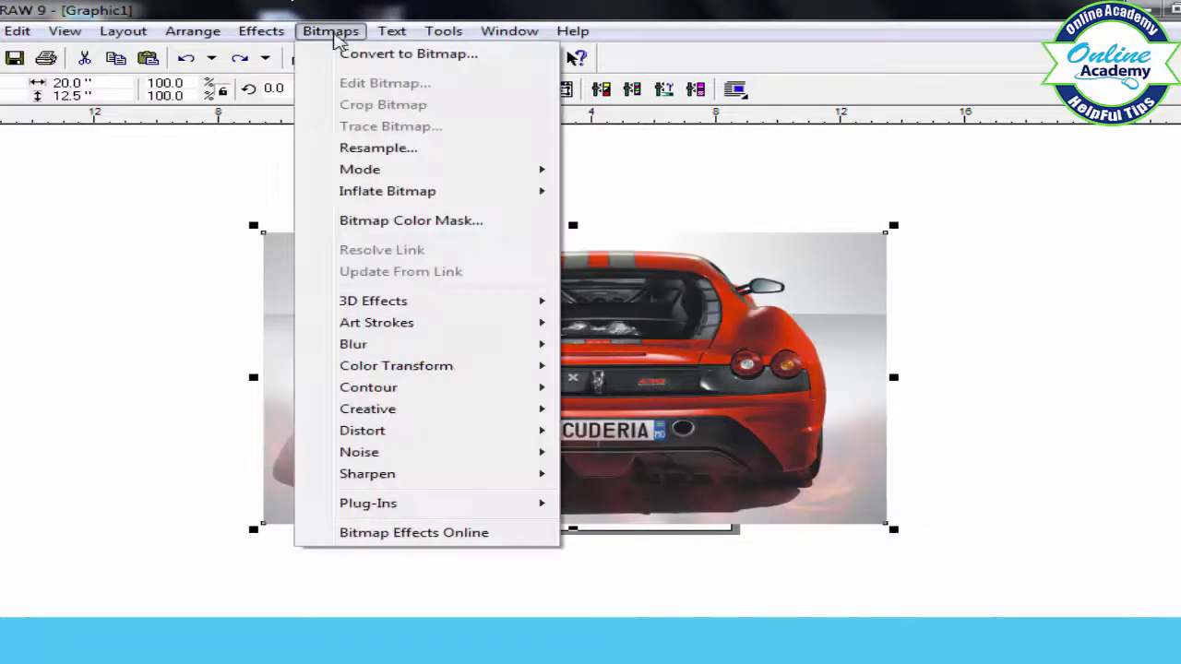
pyautogui.moveTo(360, 308)
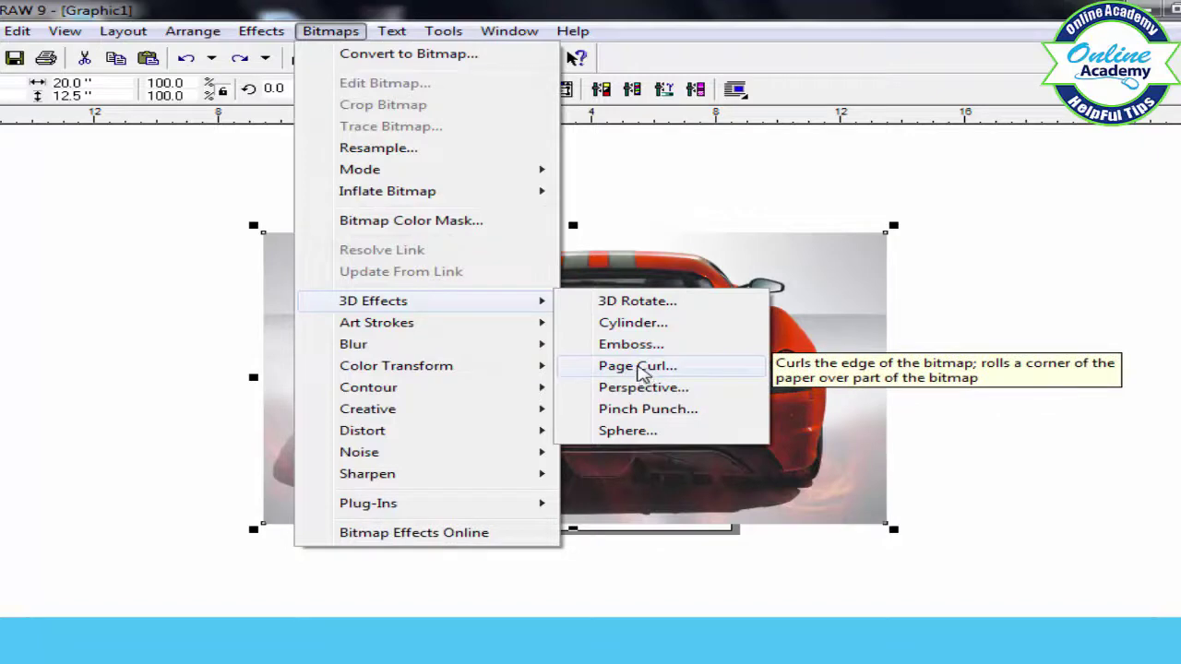
pyautogui.click(639, 367)
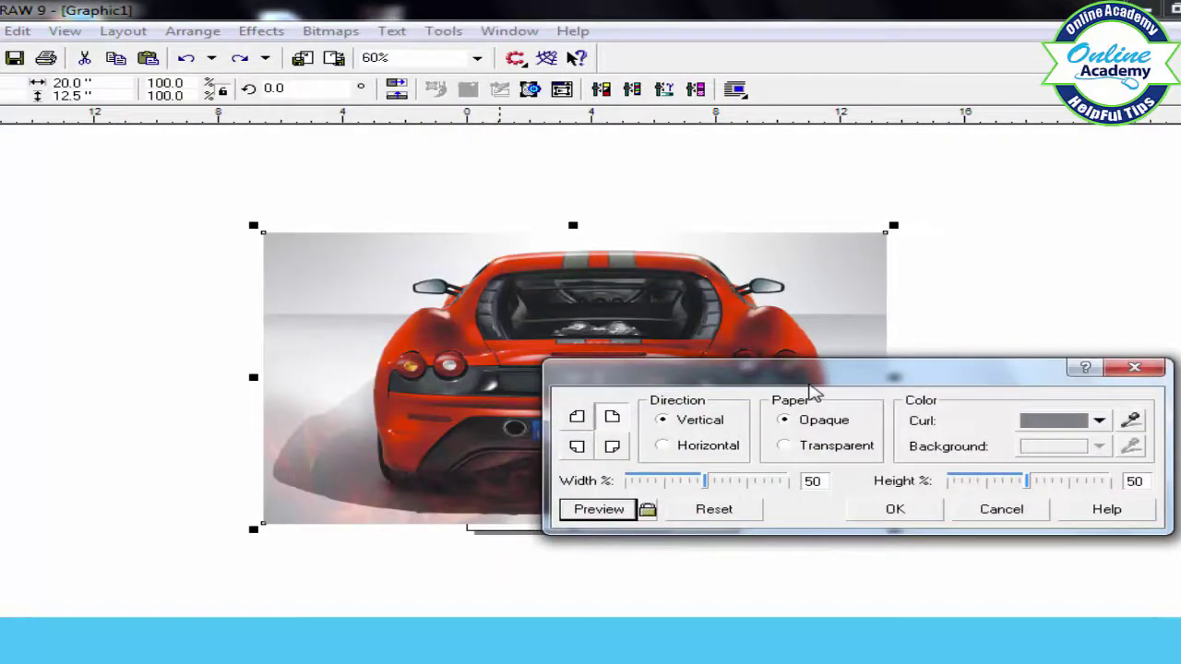
pyautogui.moveTo(812, 392); pyautogui.dragTo(501, 486)
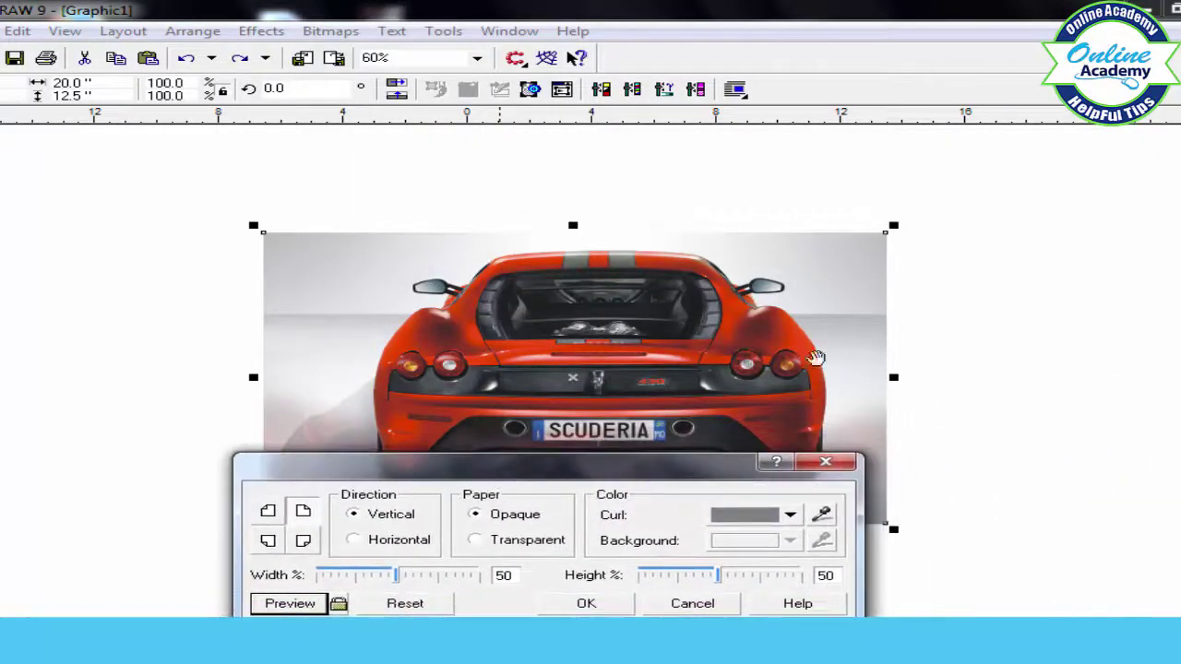
pyautogui.click(306, 513)
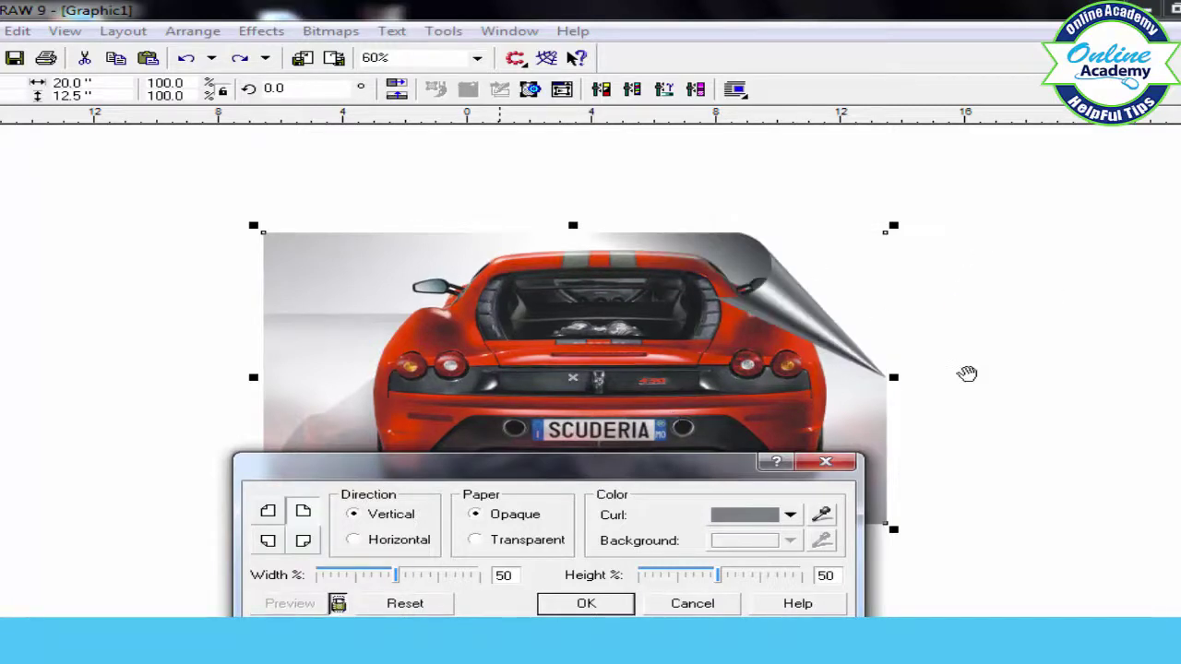
pyautogui.moveTo(717, 575); pyautogui.dragTo(696, 573)
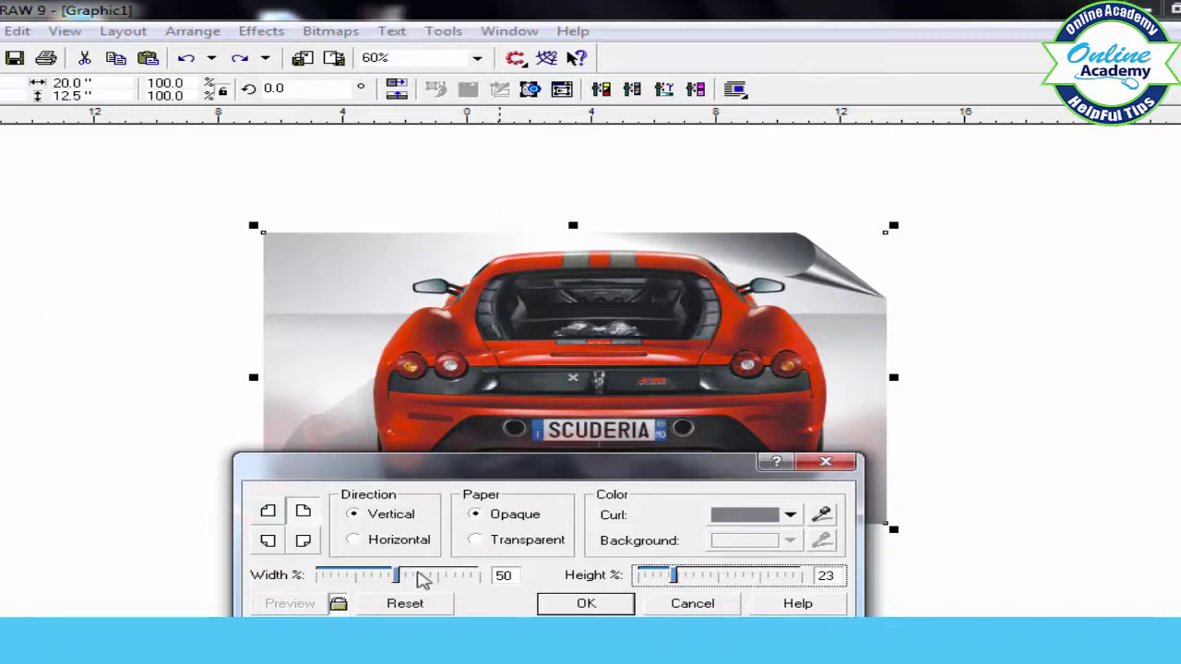
# Step: Switch the page curl to the bitmap's upper-left corner and after that to its lower-left corner
pyautogui.click(270, 514)
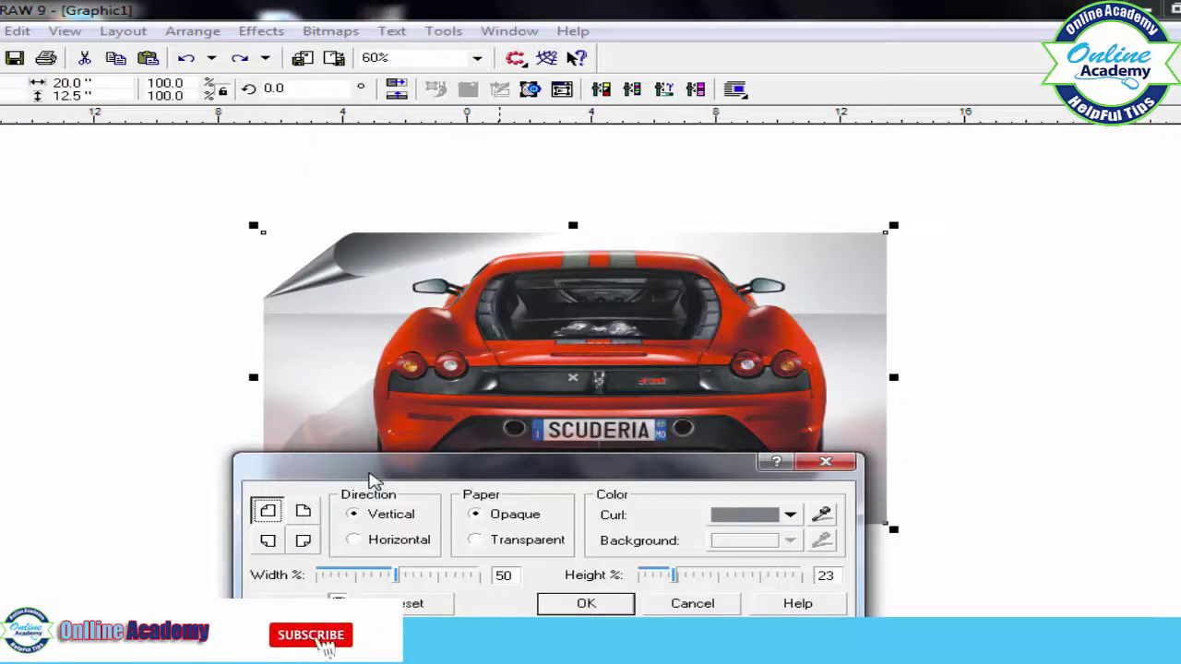
pyautogui.moveTo(373, 466); pyautogui.dragTo(737, 475)
pyautogui.click(631, 552)
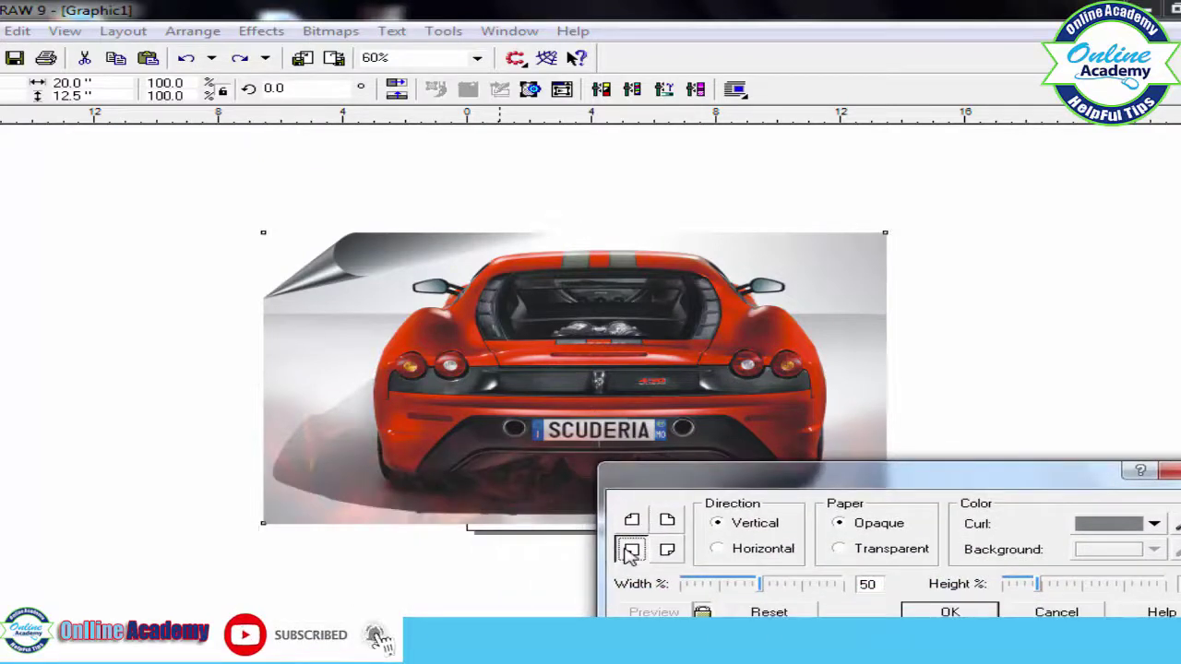
pyautogui.moveTo(778, 458); pyautogui.dragTo(719, 570)
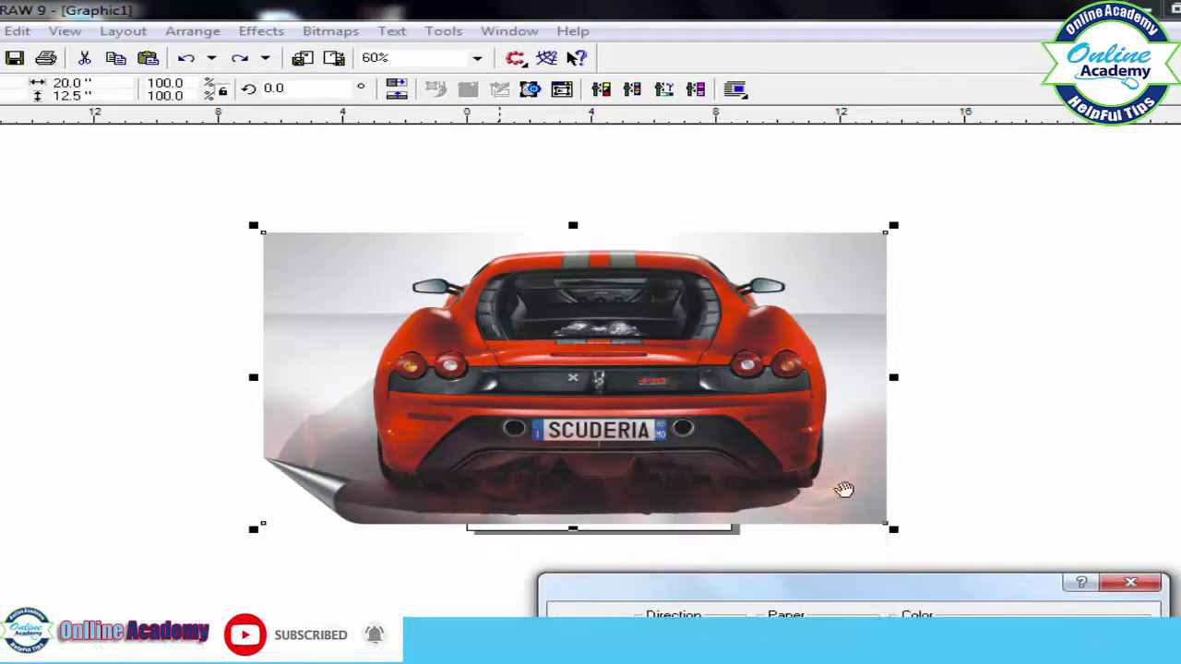
# Step: Switch the page curl to the bitmap's lower-right corner, and discard the Page Curl effect
pyautogui.click(609, 662)
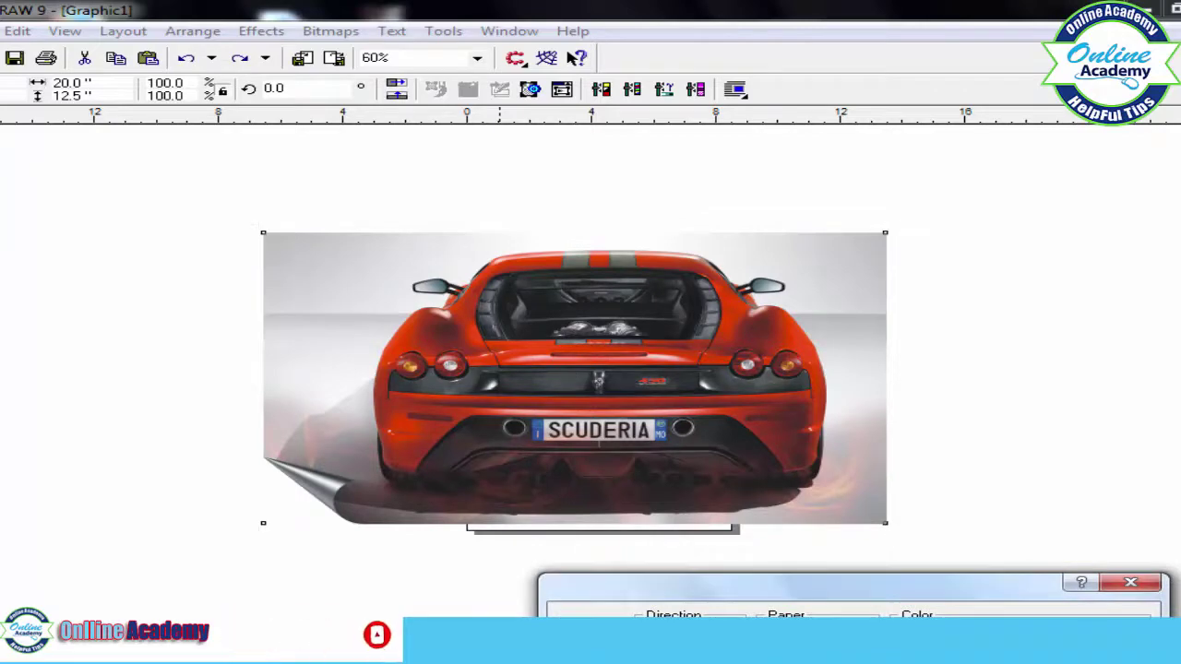
pyautogui.moveTo(792, 595); pyautogui.dragTo(697, 463)
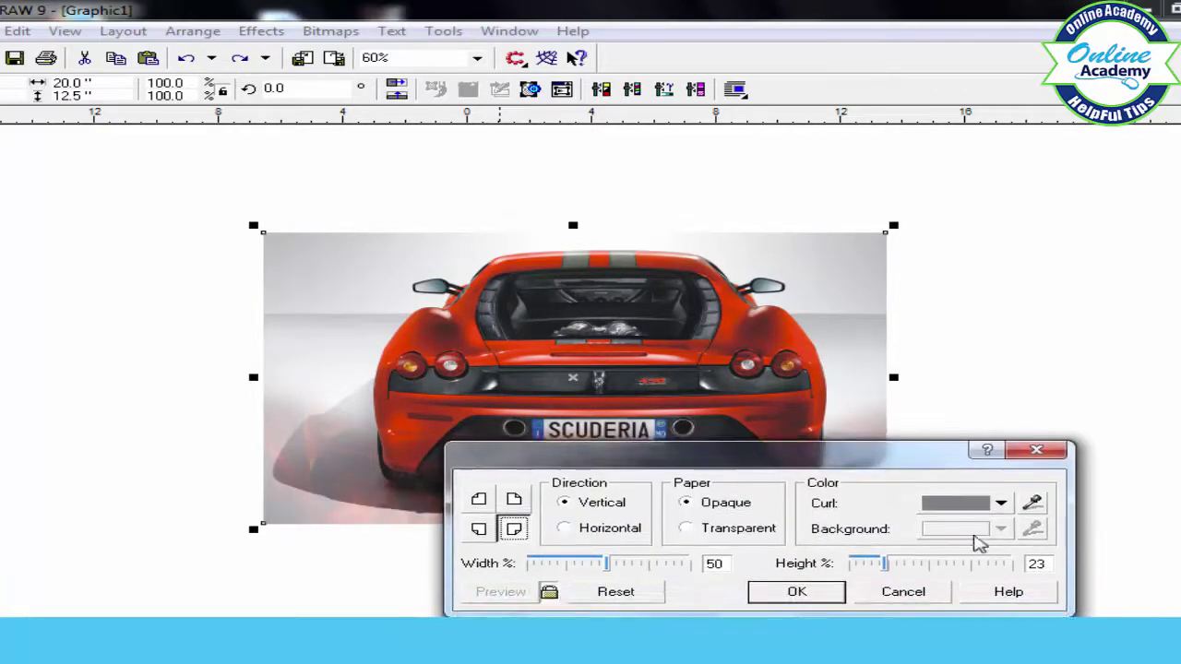
pyautogui.click(900, 590)
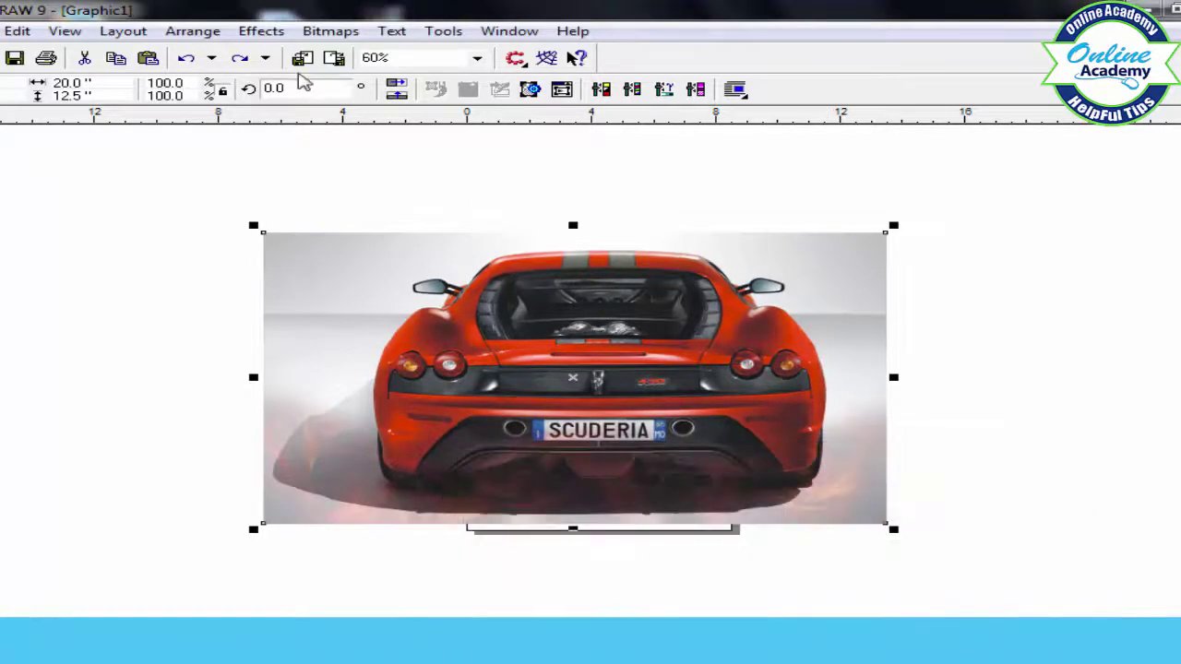
# Step: Preview the 3D Perspective effect on the car bitmap with the Perspective type and Best fit, and discard it
pyautogui.click(336, 35)
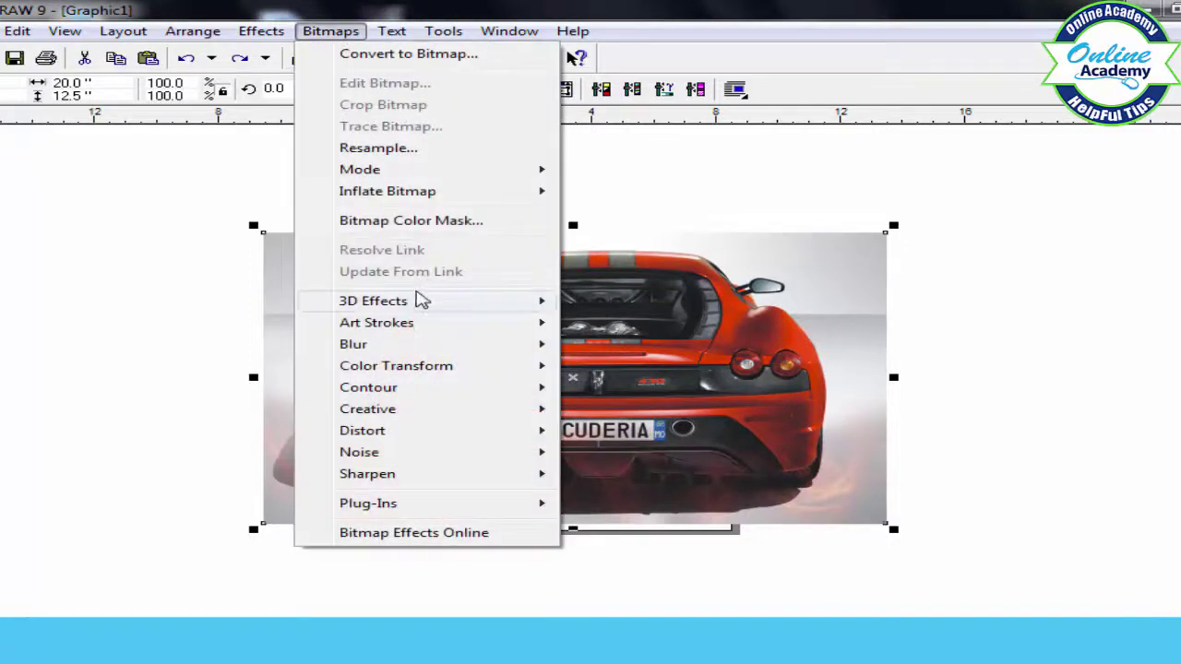
pyautogui.moveTo(422, 307)
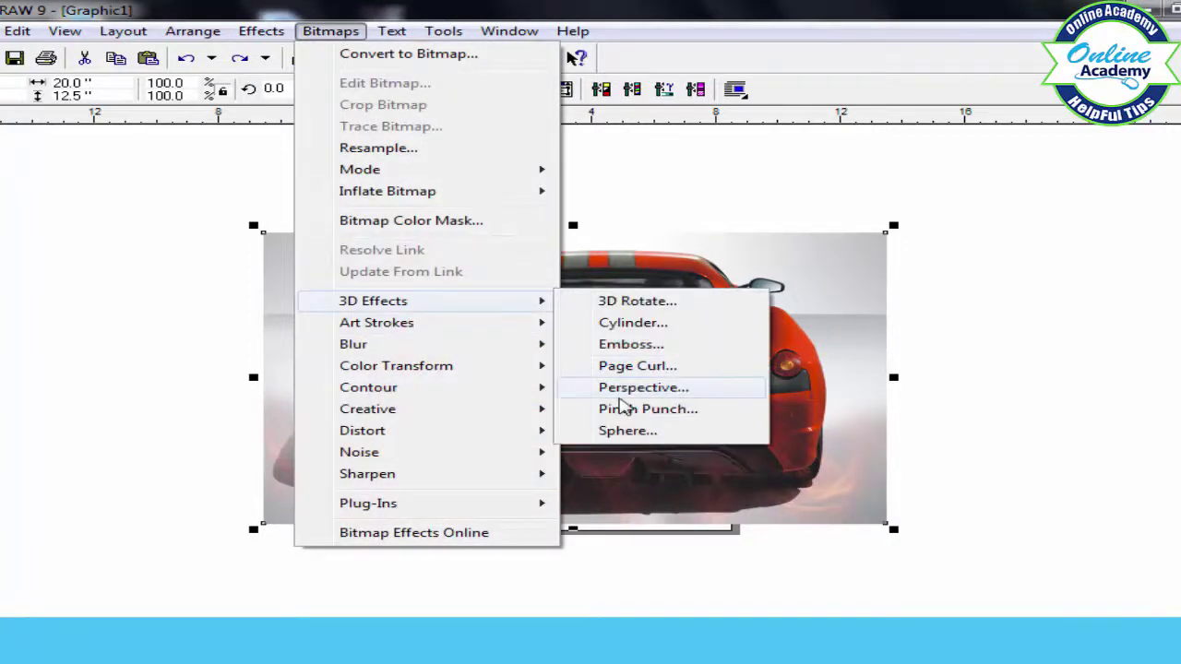
pyautogui.click(618, 393)
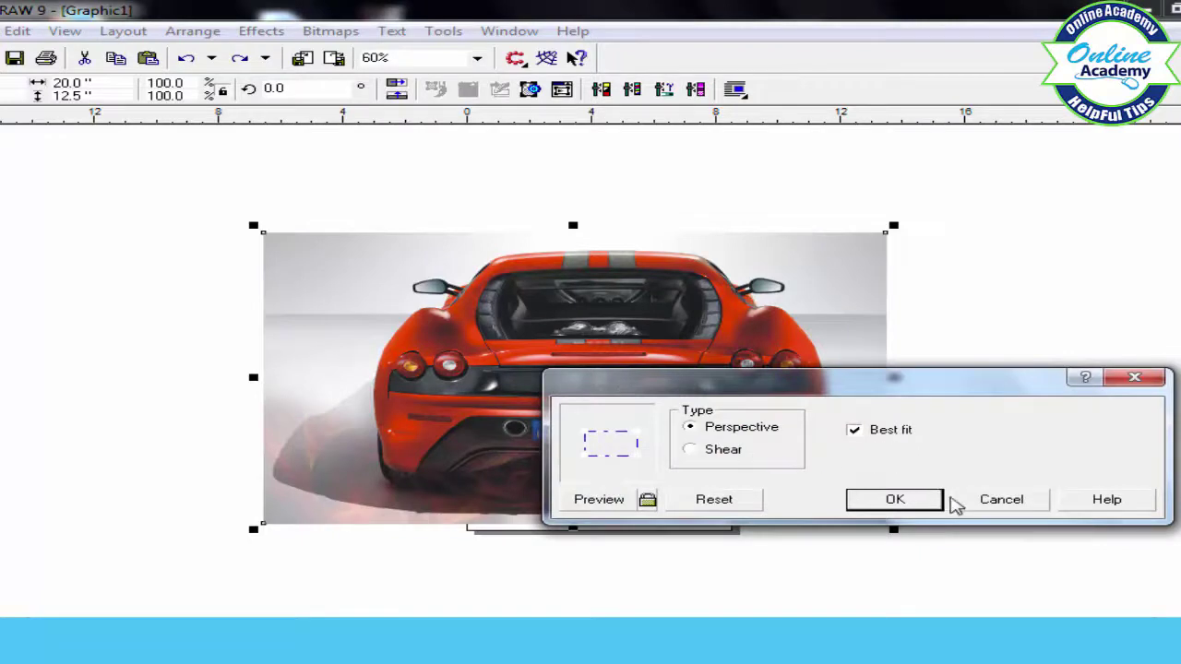
pyautogui.click(616, 501)
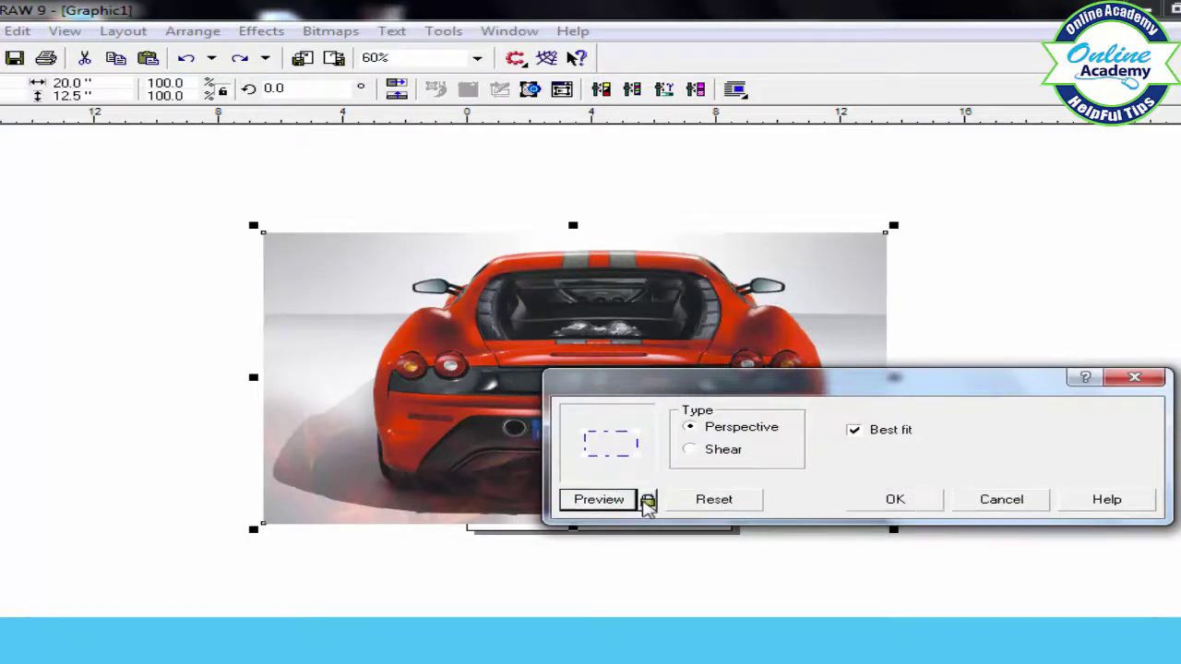
pyautogui.click(1002, 498)
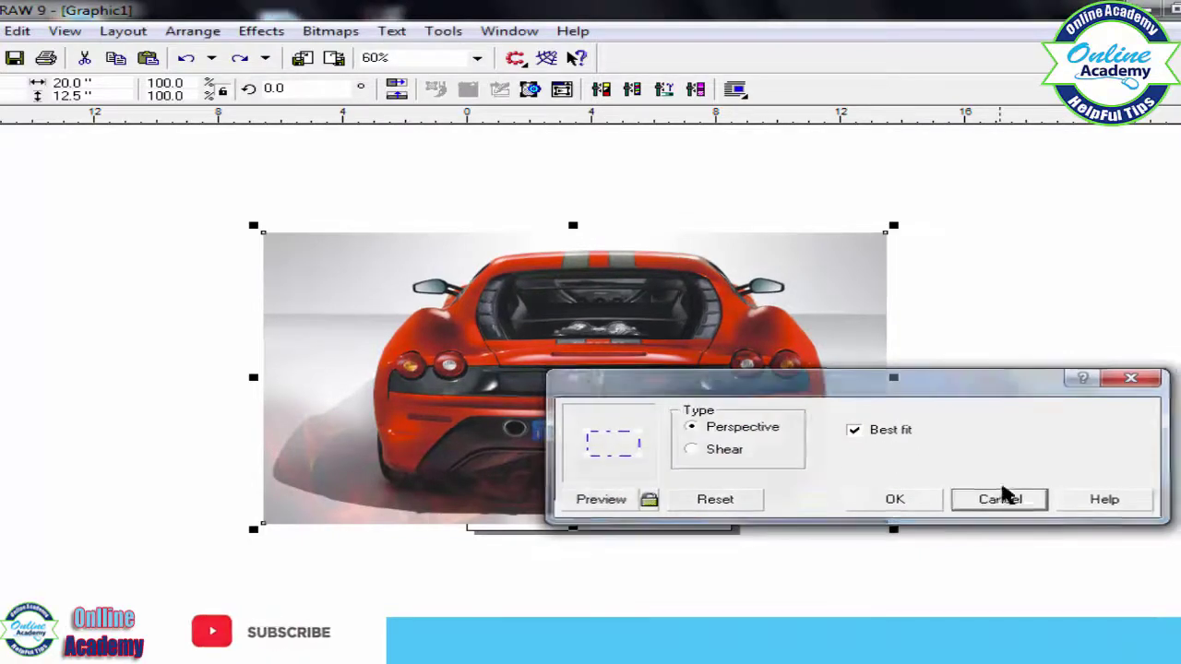
# Step: Preview the Pinch/Punch effect on the car bitmap at a value of 75, with the whole car in view
pyautogui.click(332, 32)
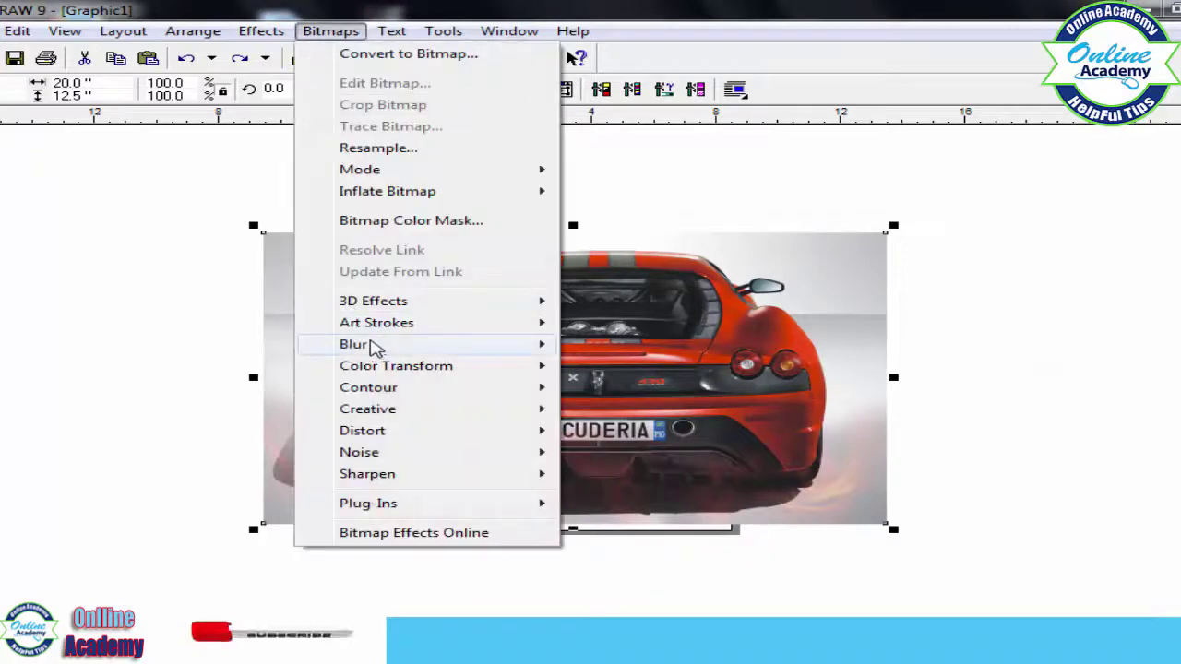
pyautogui.moveTo(377, 306)
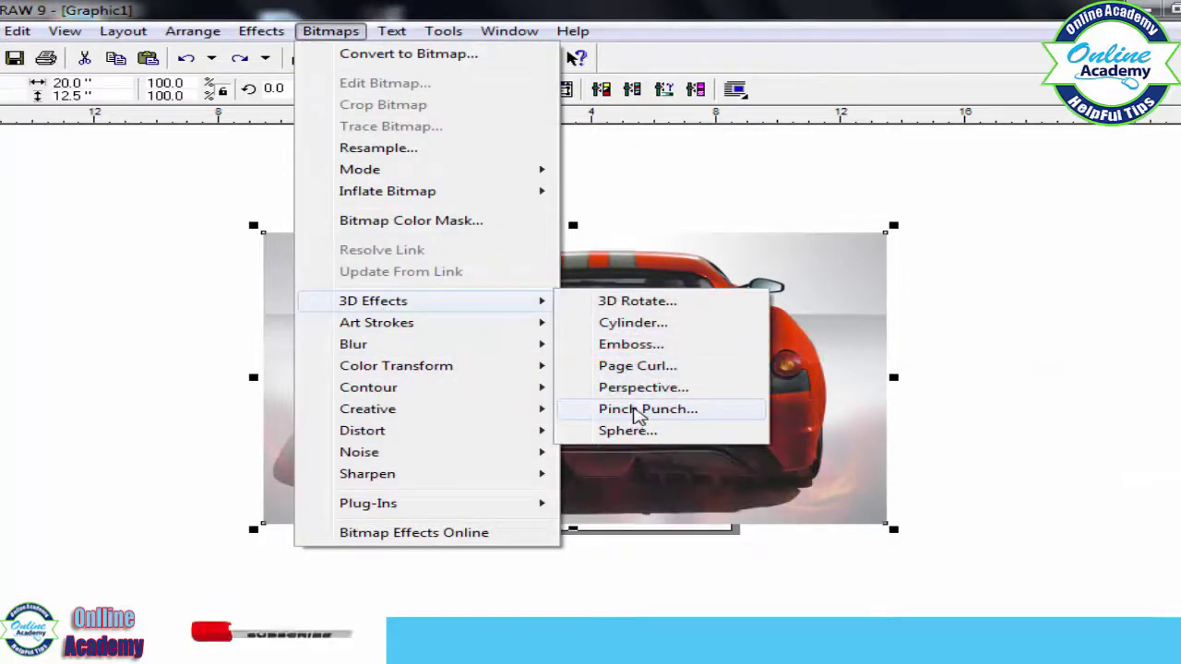
pyautogui.click(637, 412)
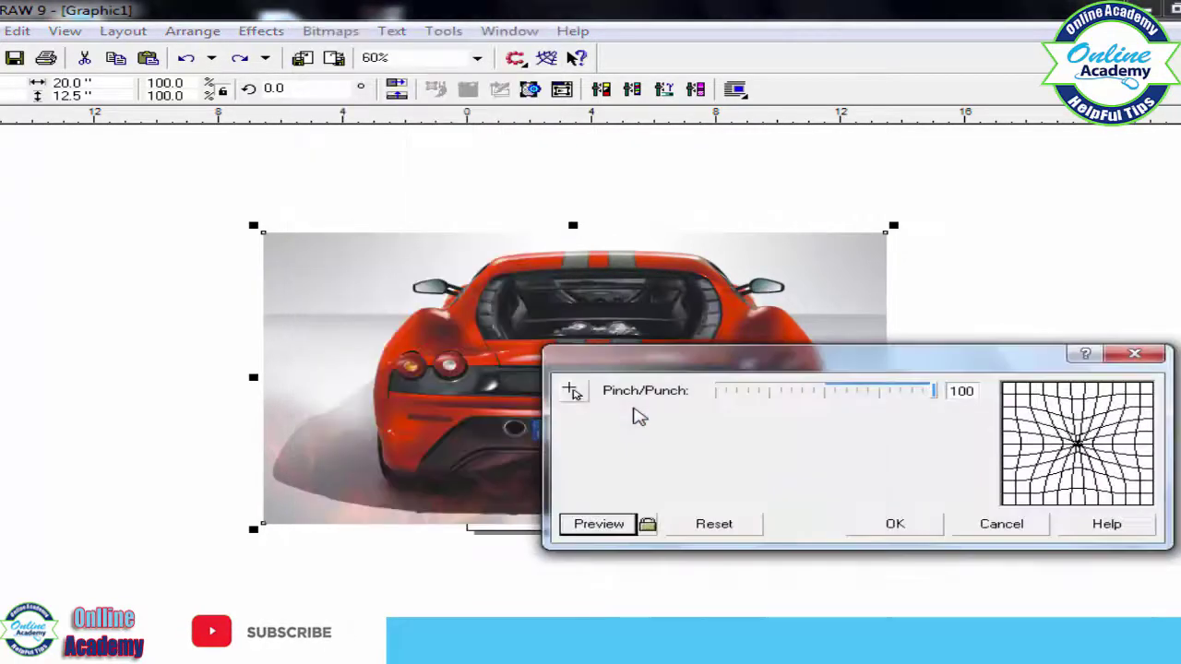
pyautogui.moveTo(919, 394); pyautogui.dragTo(906, 394)
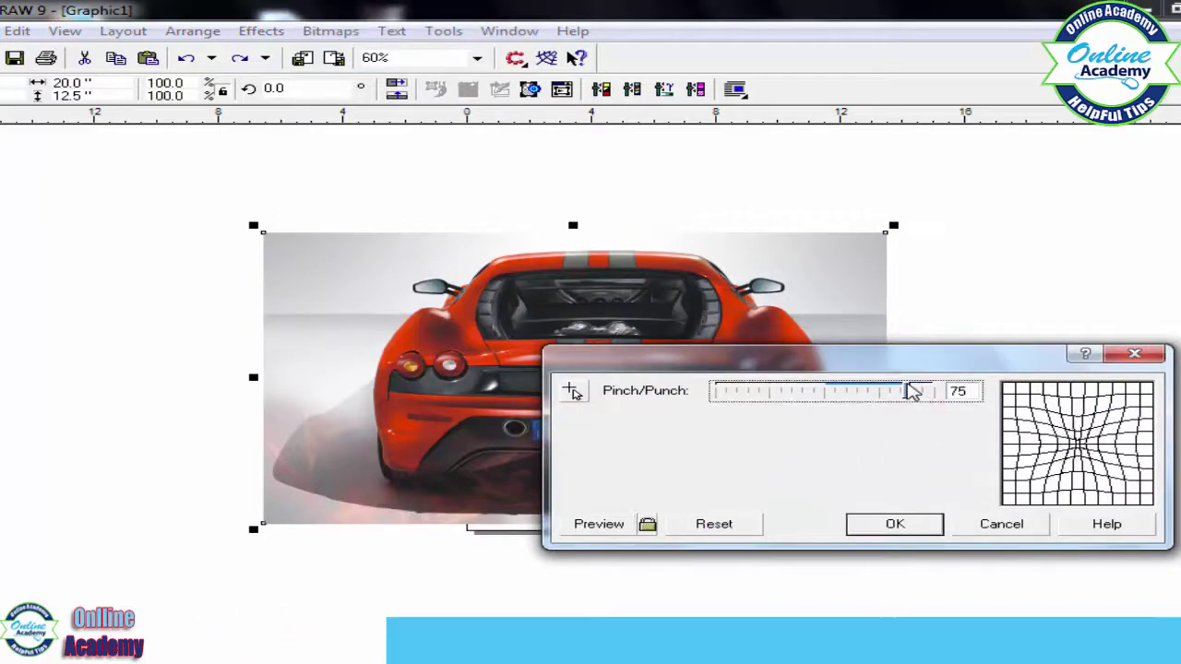
pyautogui.click(647, 527)
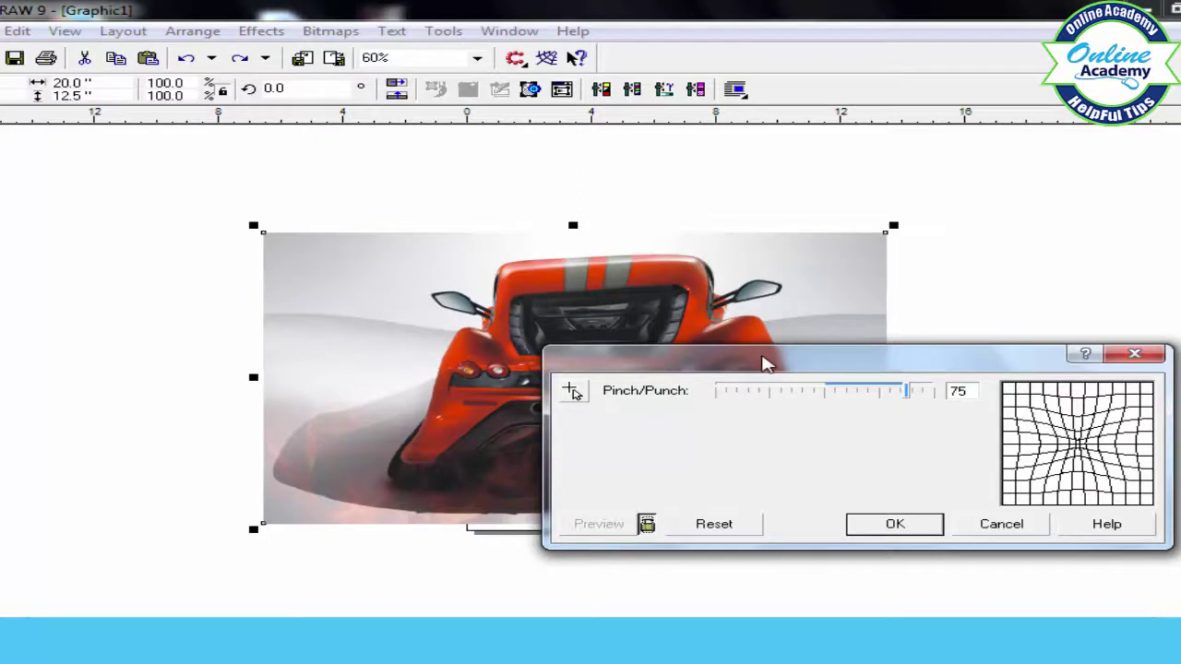
pyautogui.moveTo(764, 358); pyautogui.dragTo(750, 509)
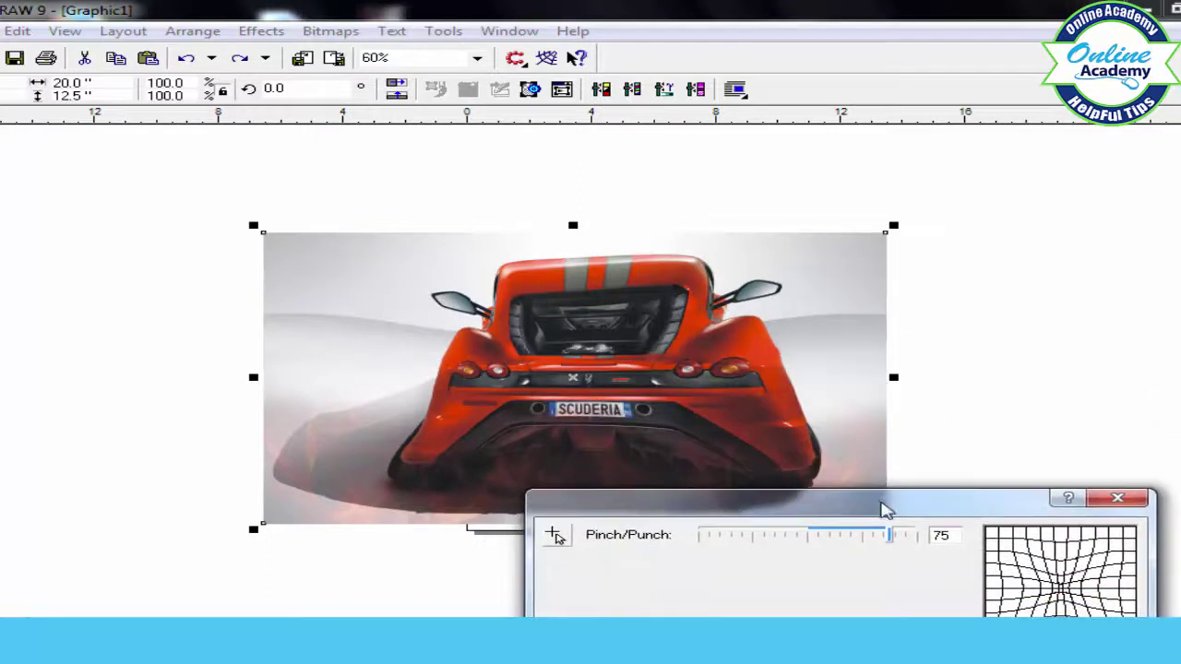
# Step: Try Pinch/Punch values of -60 and -93 on the car bitmap, and discard the effect
pyautogui.moveTo(892, 539); pyautogui.dragTo(746, 546)
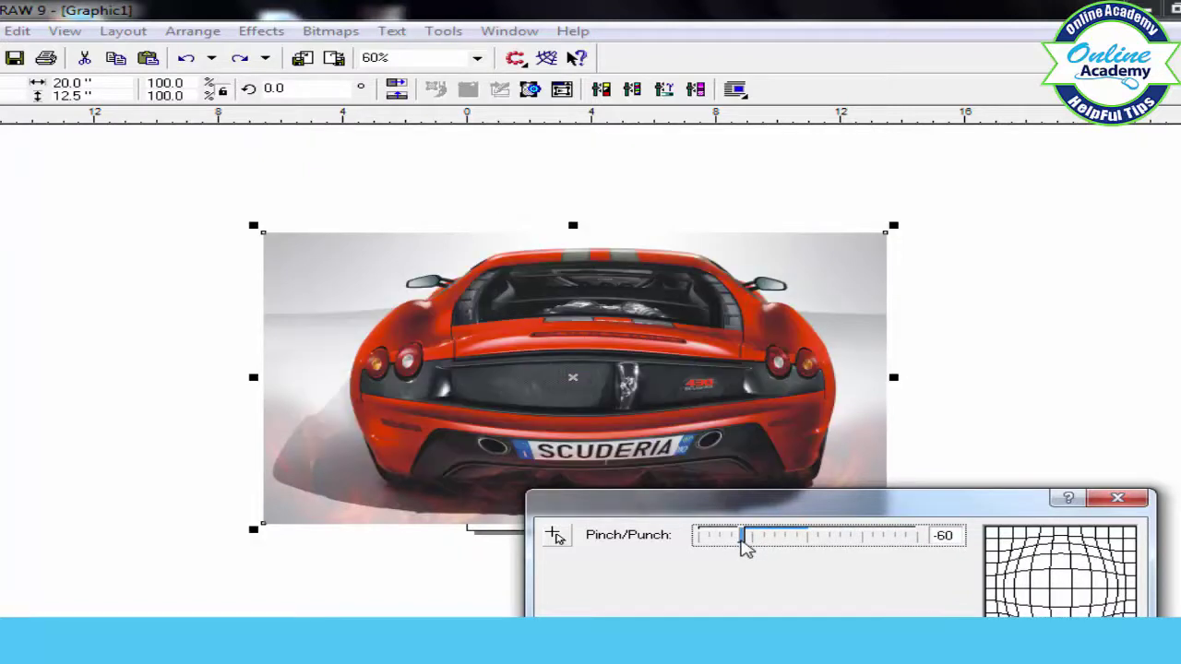
pyautogui.moveTo(745, 543); pyautogui.dragTo(709, 543)
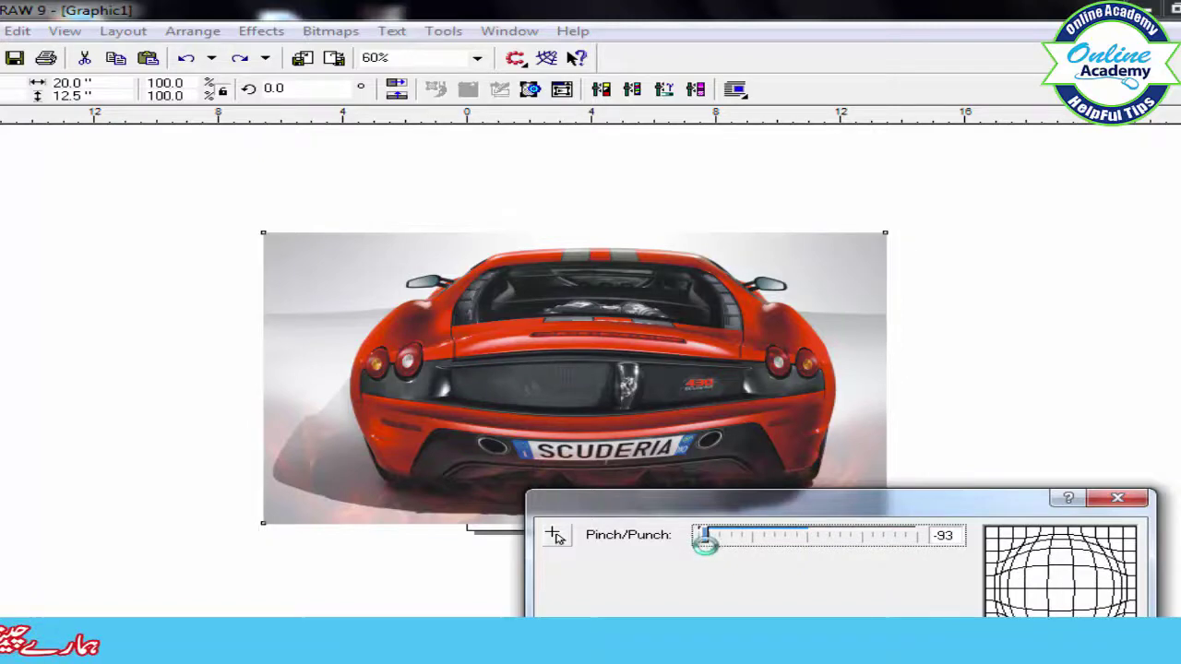
pyautogui.moveTo(803, 501); pyautogui.dragTo(775, 480)
pyautogui.click(899, 639)
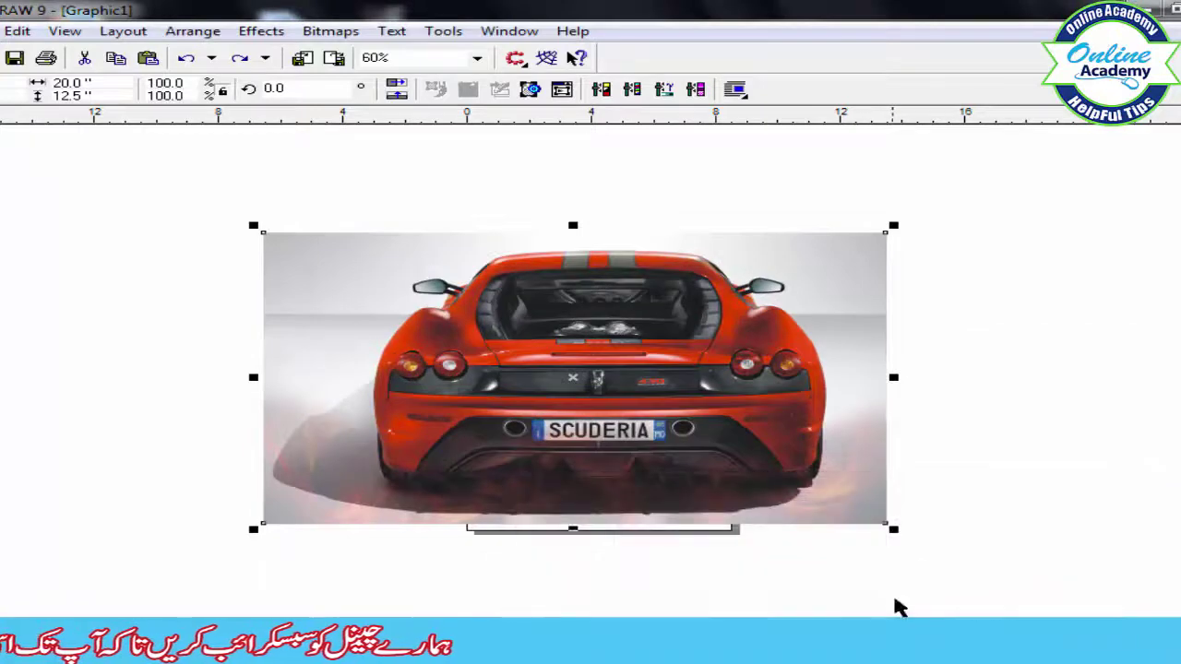
# Step: Preview the 3D Sphere effect on the car bitmap at 25 percent, with the whole car in view
pyautogui.click(351, 35)
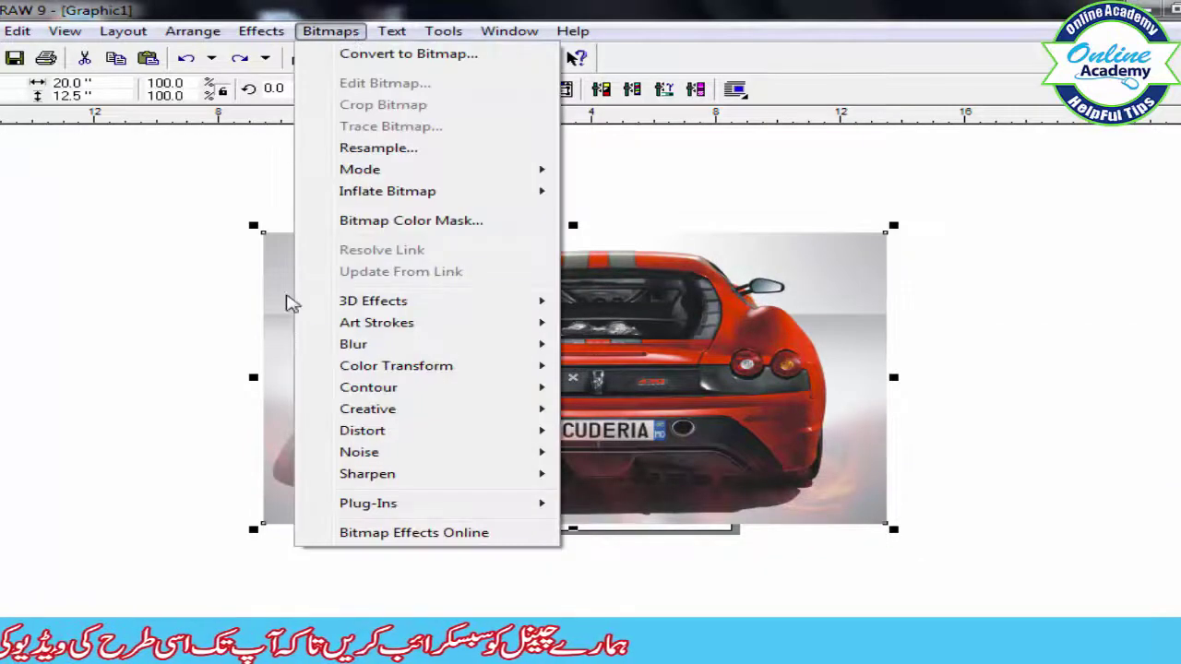
pyautogui.moveTo(377, 307)
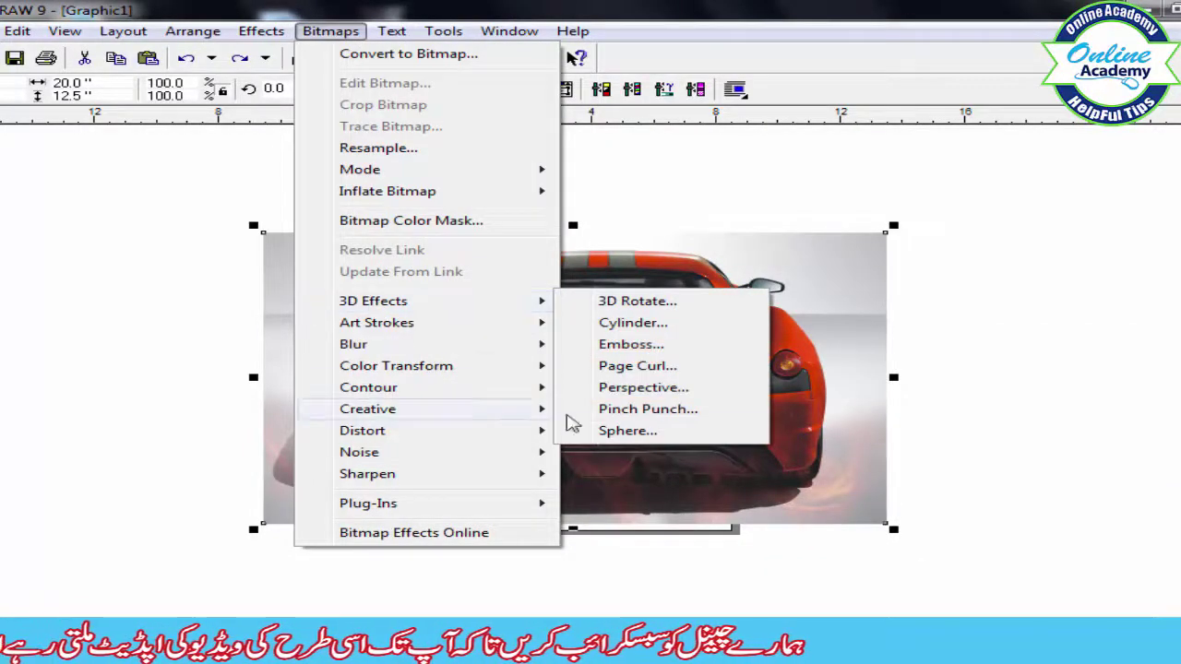
pyautogui.click(650, 432)
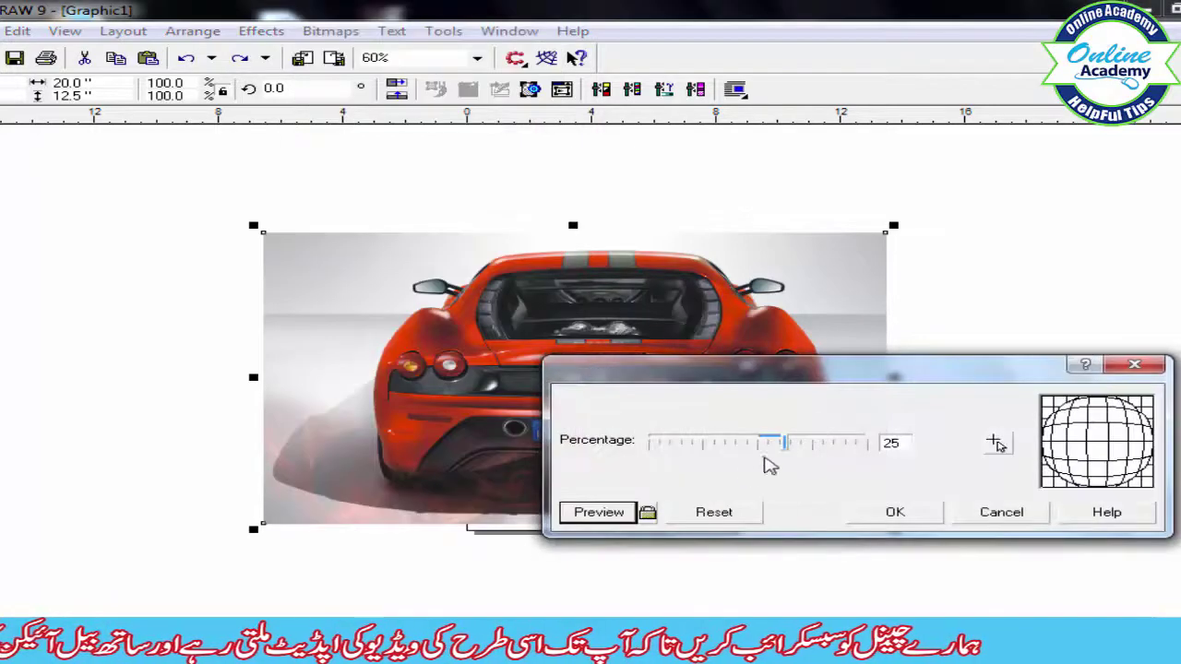
pyautogui.click(620, 519)
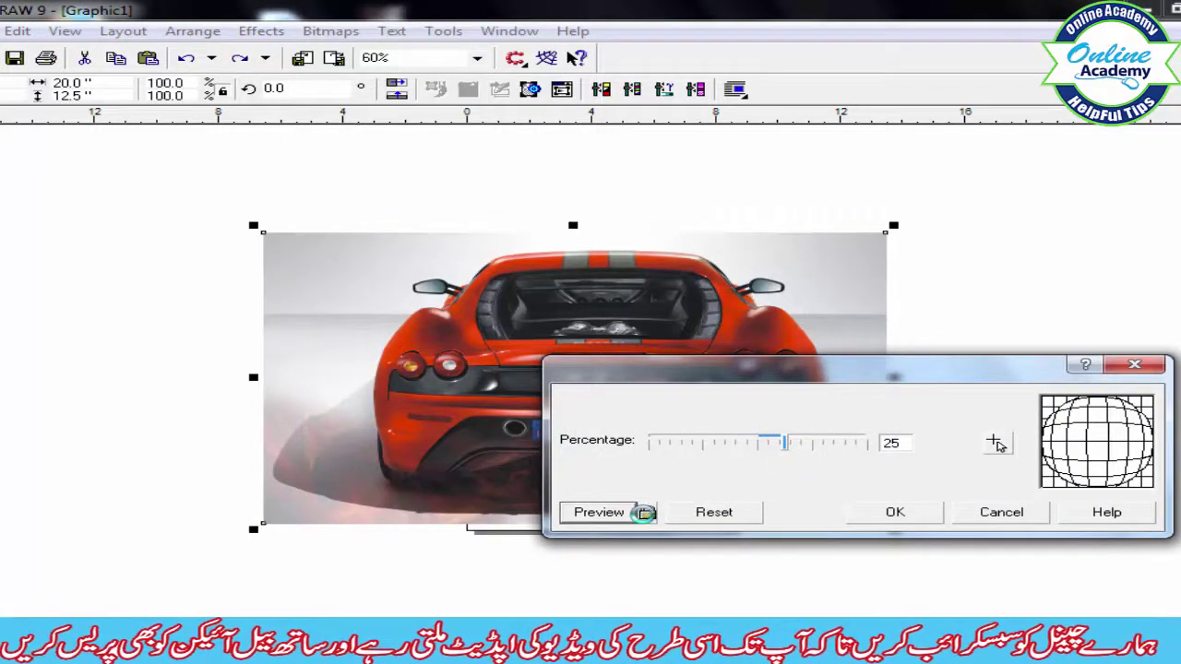
pyautogui.moveTo(758, 388); pyautogui.dragTo(616, 505)
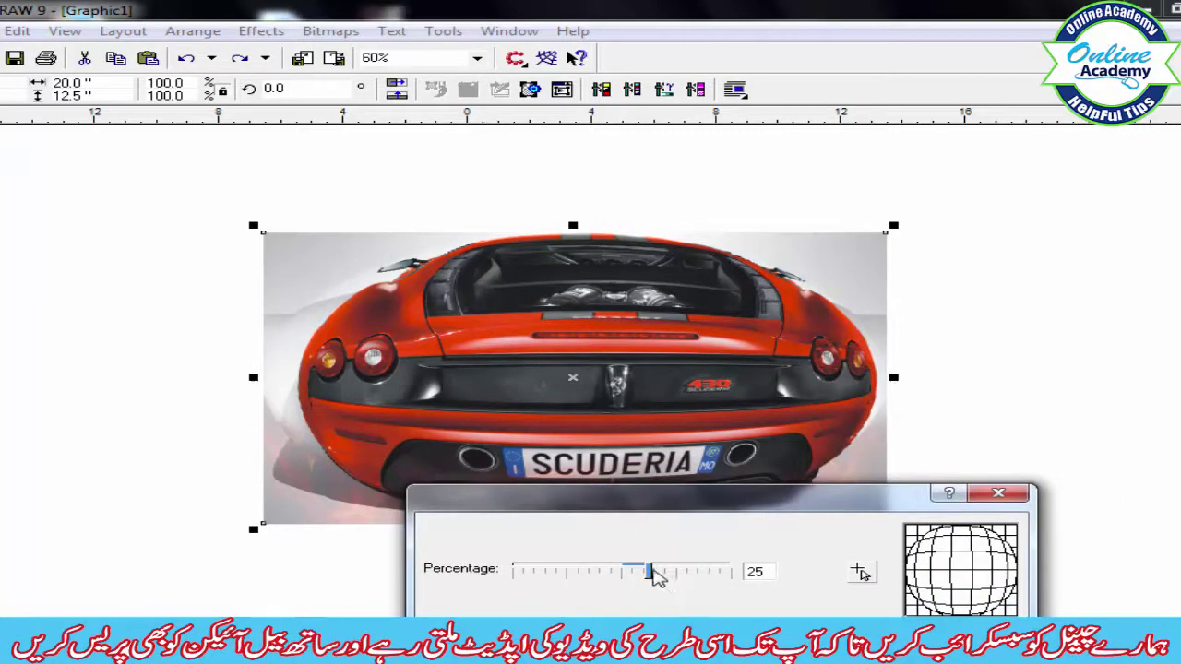
# Step: Try Sphere percentages of -59, -66 and -80 on the car bitmap, and discard the effect
pyautogui.moveTo(652, 570); pyautogui.dragTo(559, 566)
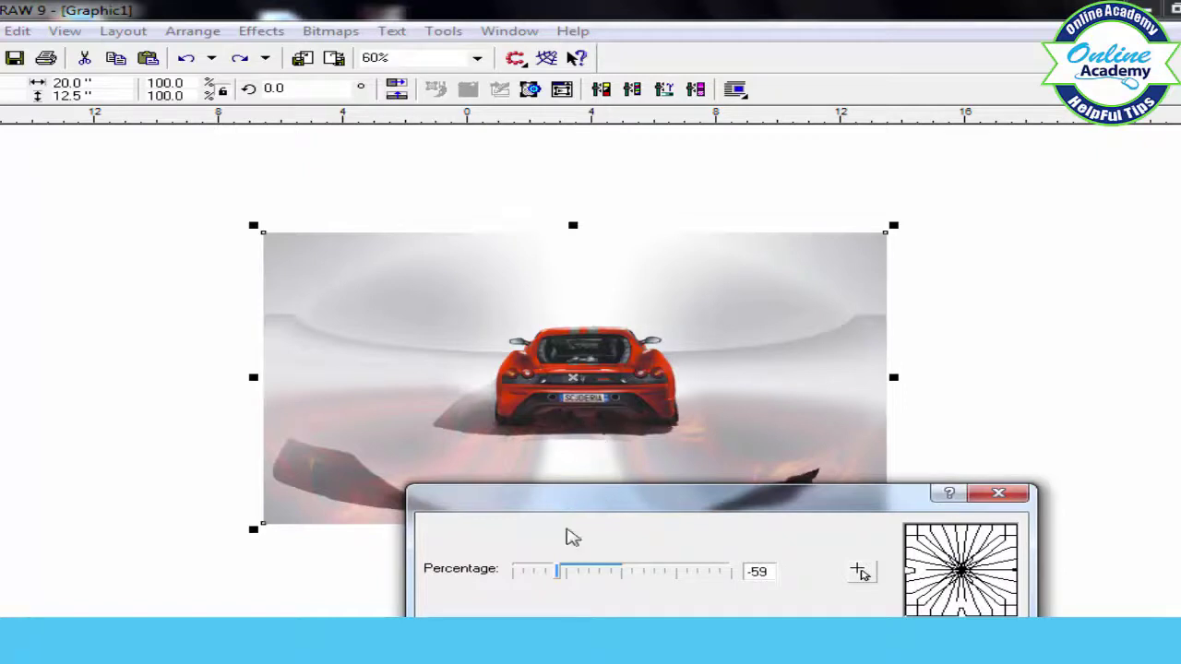
pyautogui.moveTo(593, 514); pyautogui.dragTo(615, 558)
pyautogui.moveTo(875, 601); pyautogui.dragTo(815, 508)
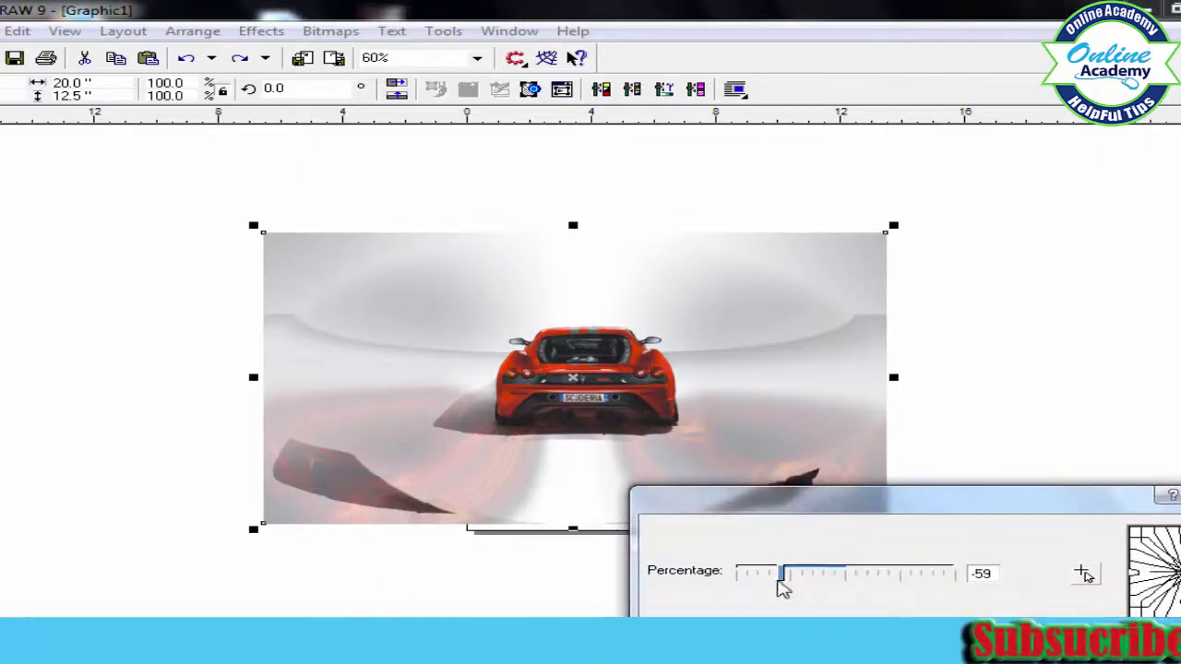
pyautogui.moveTo(780, 583); pyautogui.dragTo(765, 579)
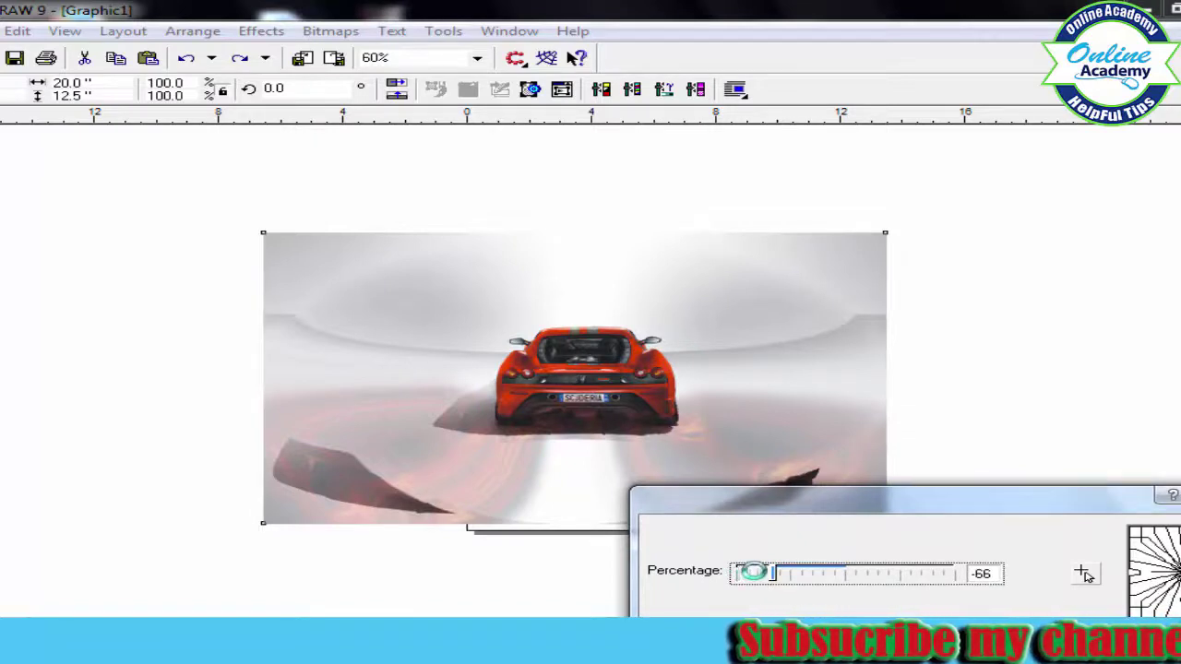
pyautogui.moveTo(765, 572); pyautogui.dragTo(752, 573)
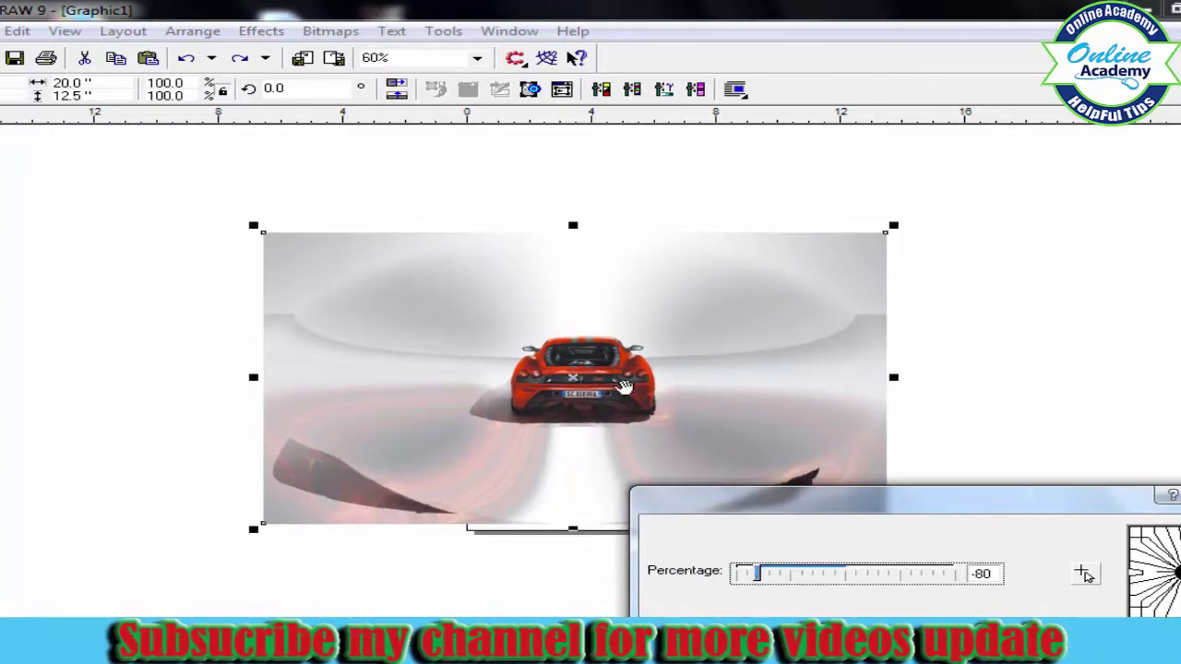
pyautogui.press('Escape')
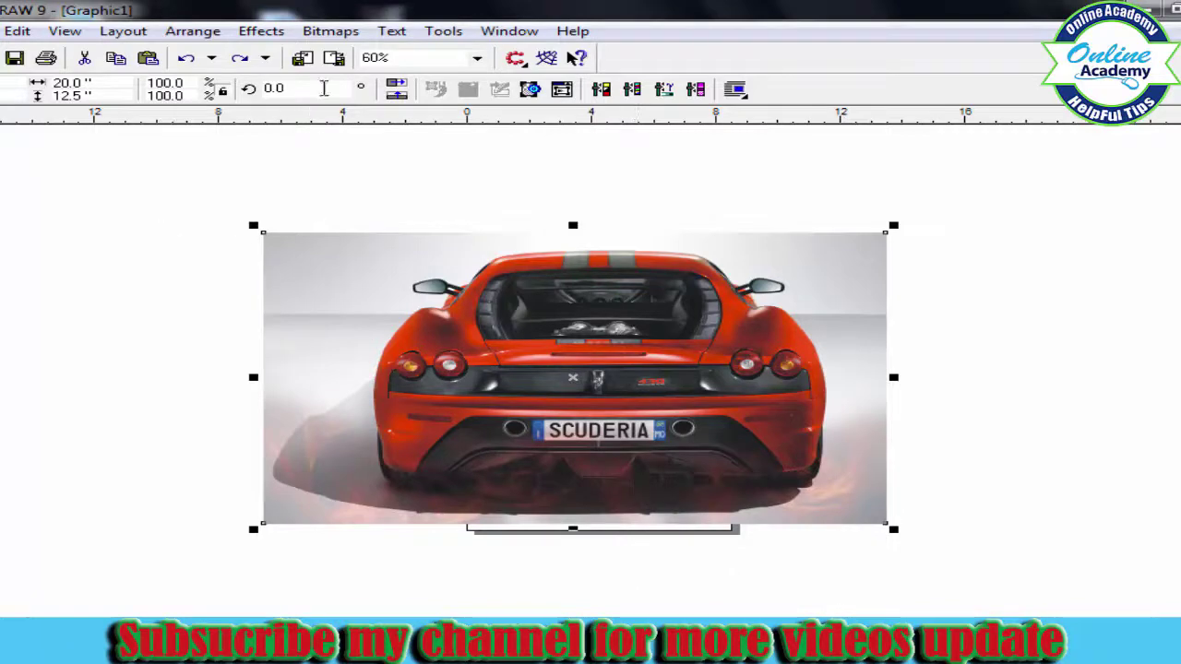
# Step: Preview the Charcoal art stroke on the car bitmap with size 5, raise the edge to 3, and discard the effect
pyautogui.click(331, 30)
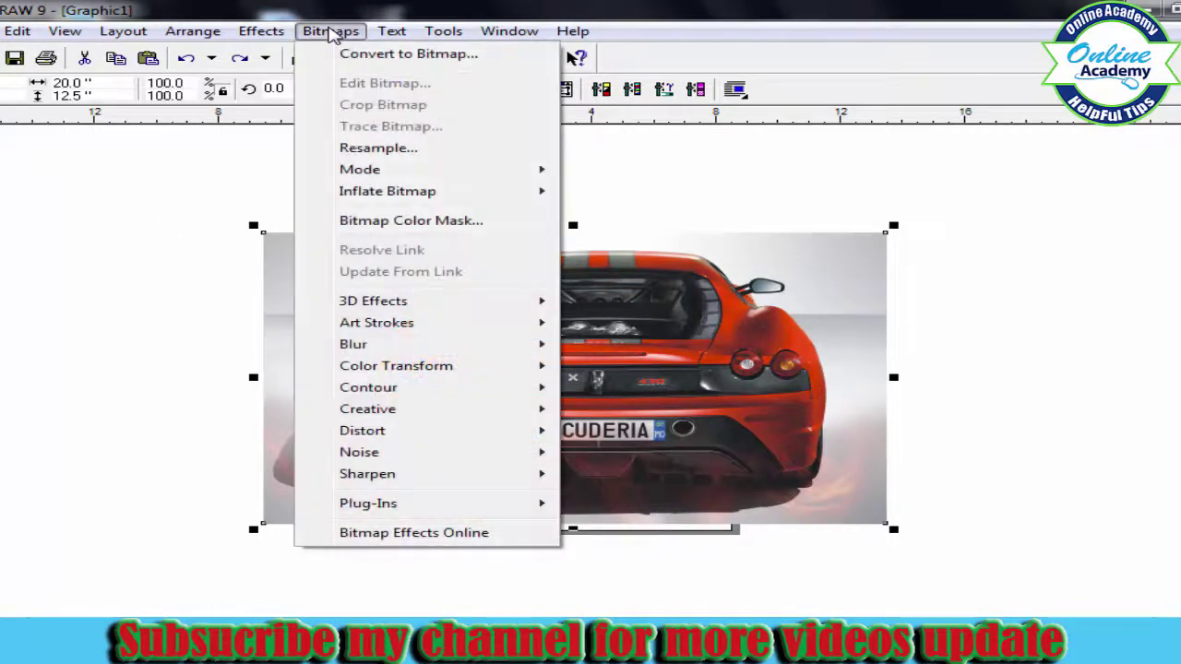
pyautogui.moveTo(413, 307)
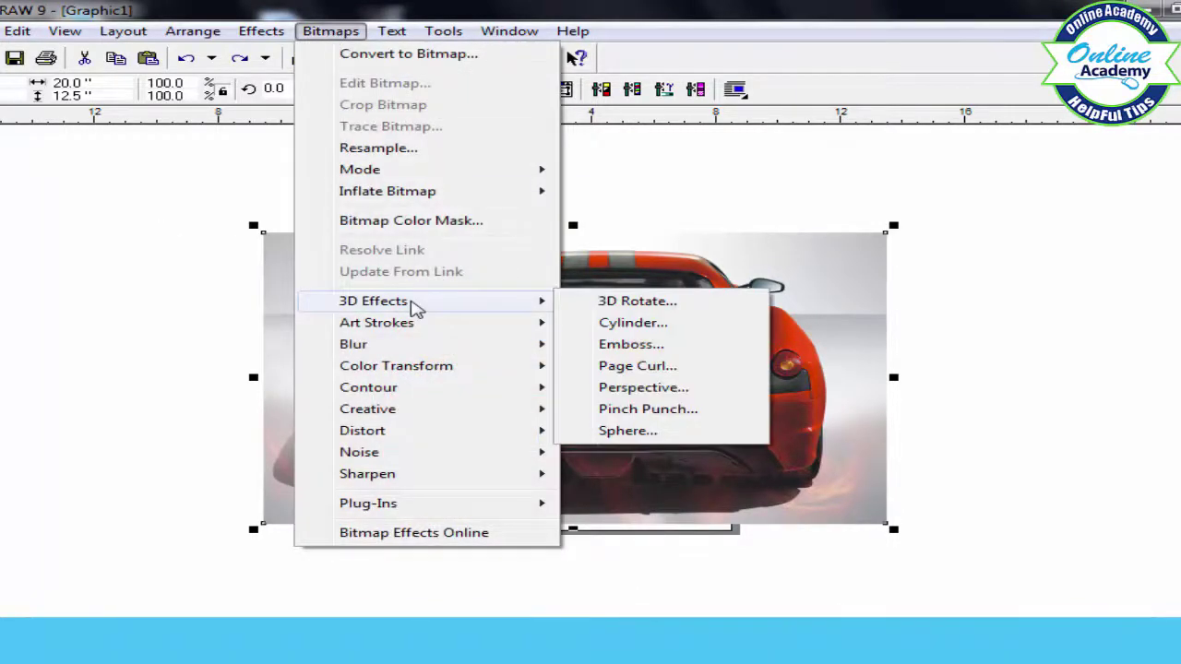
pyautogui.moveTo(402, 330)
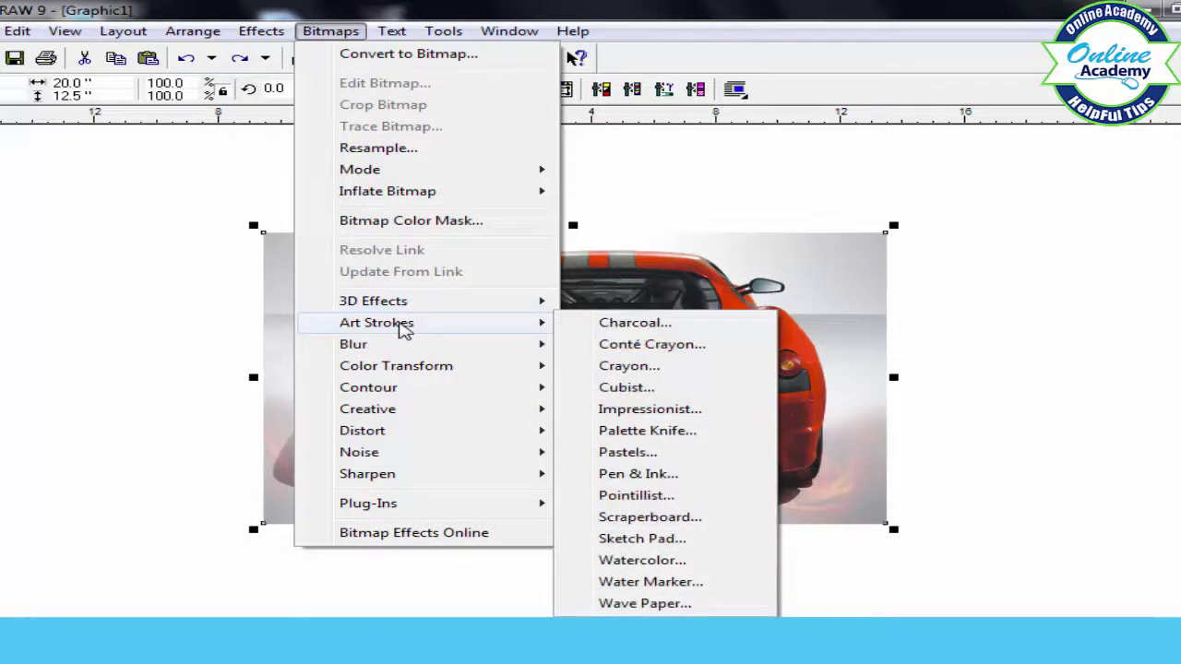
pyautogui.moveTo(477, 347)
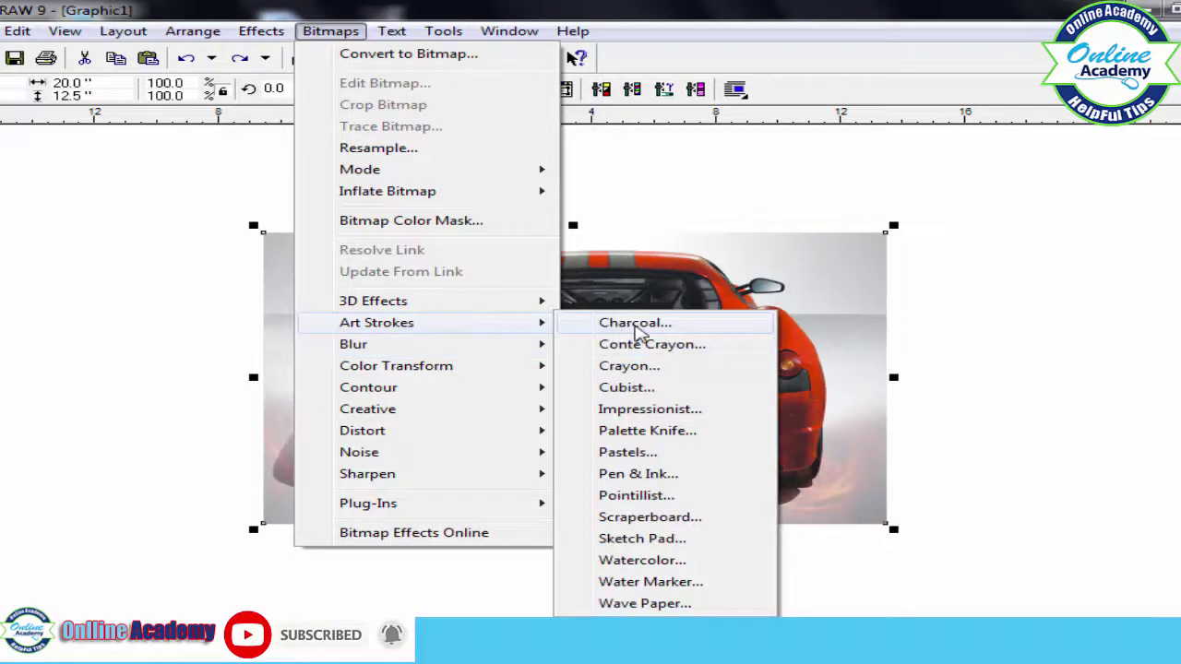
pyautogui.click(664, 327)
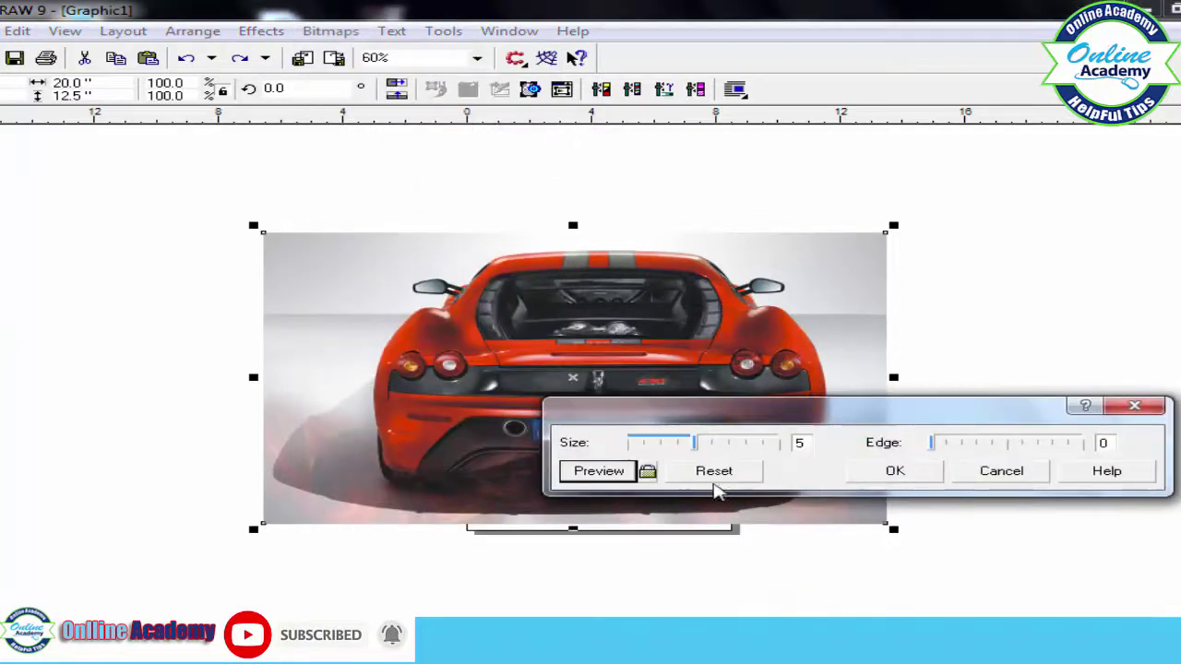
pyautogui.click(648, 472)
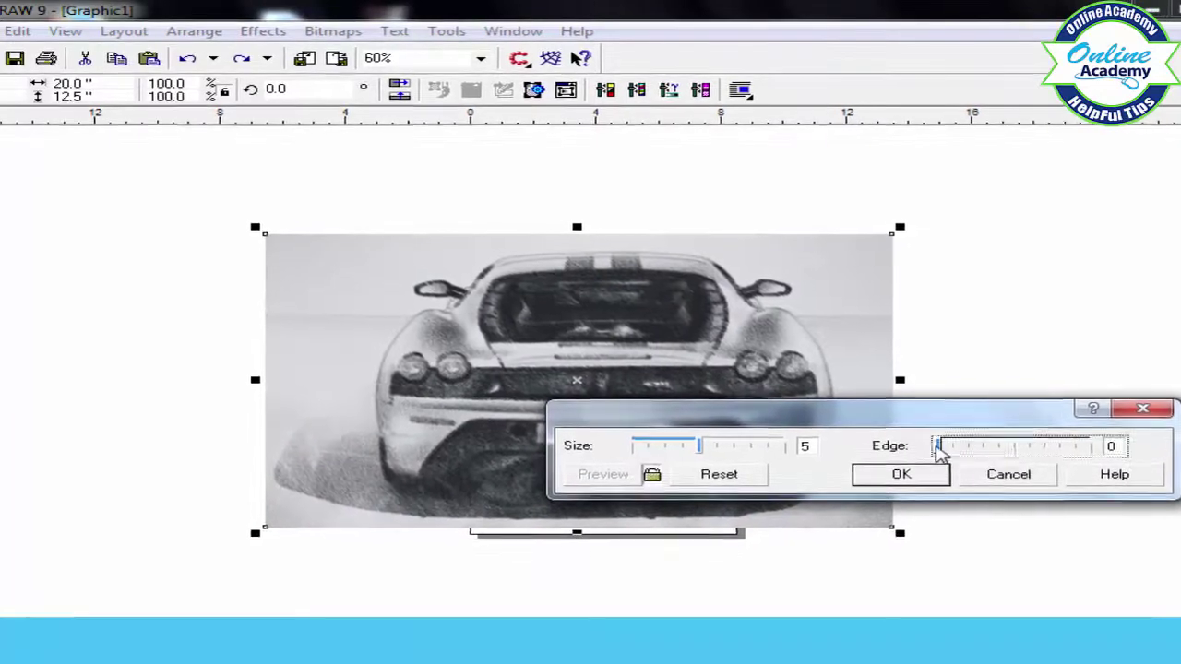
pyautogui.moveTo(934, 444); pyautogui.dragTo(971, 446)
pyautogui.click(927, 481)
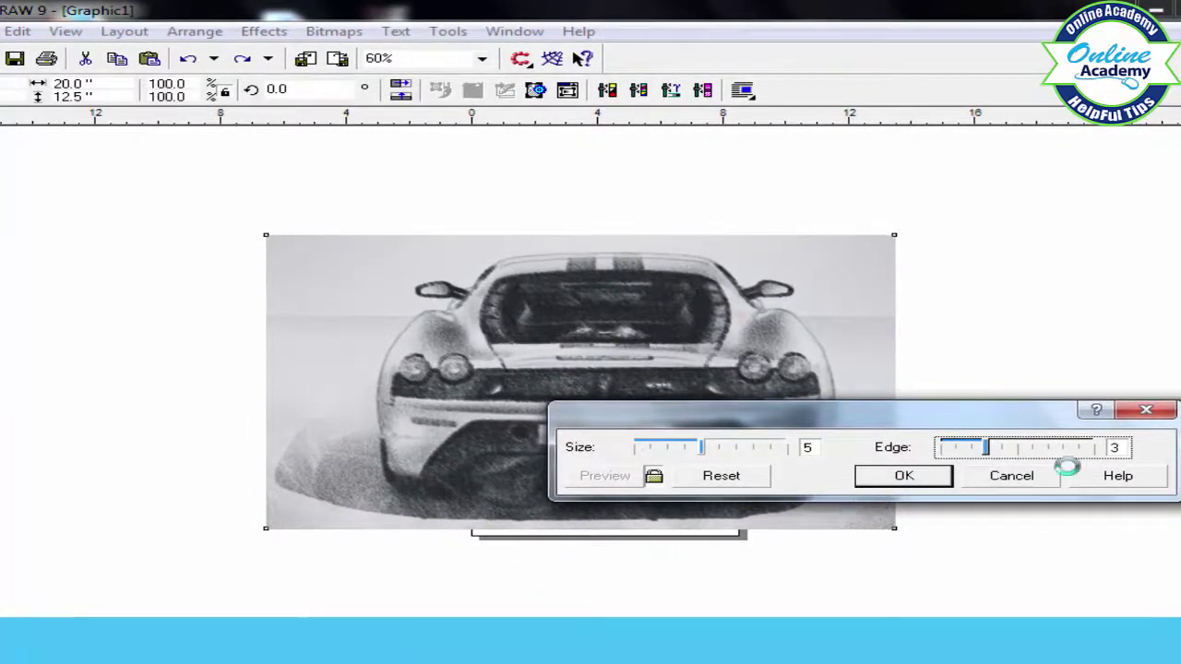
pyautogui.click(1024, 477)
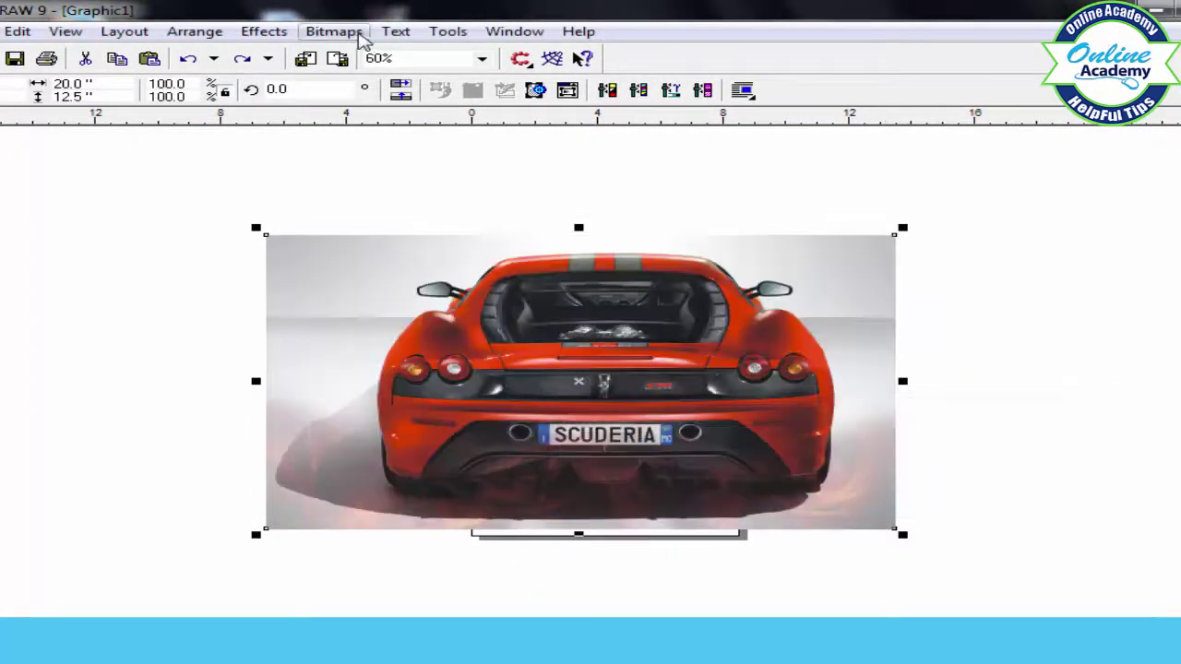
# Step: Preview a Gaussian Blur on the car bitmap with a 5-pixel radius, raise the radius to 15 pixels, and discard the effect
pyautogui.click(334, 31)
pyautogui.moveTo(369, 350)
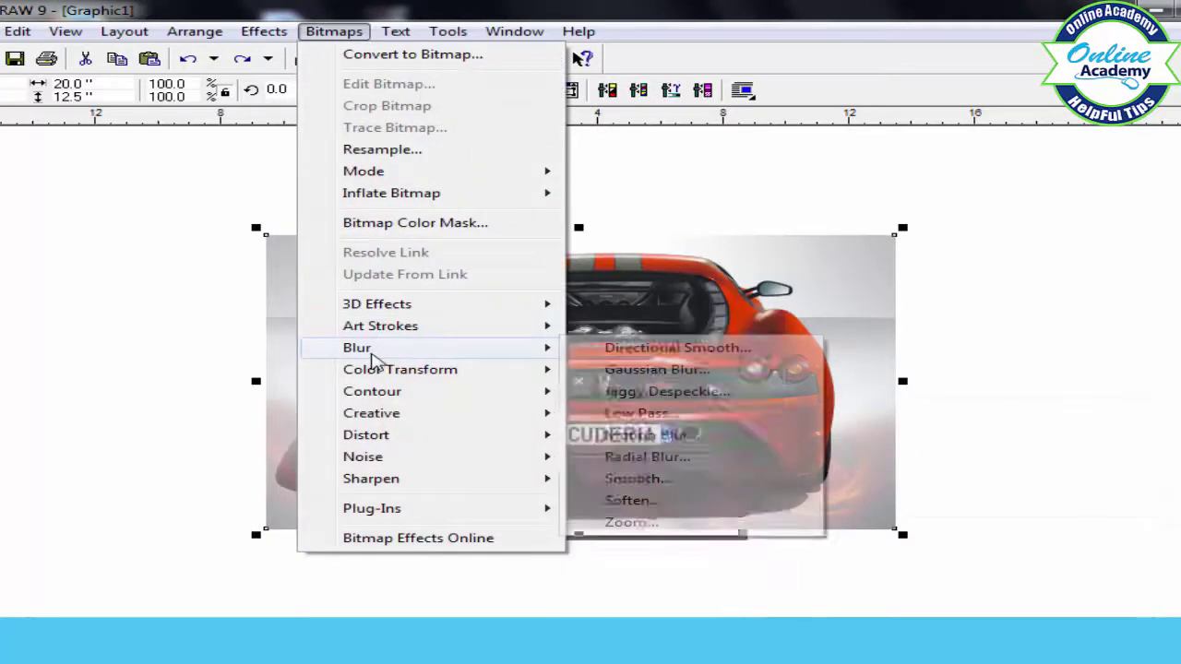
pyautogui.click(631, 373)
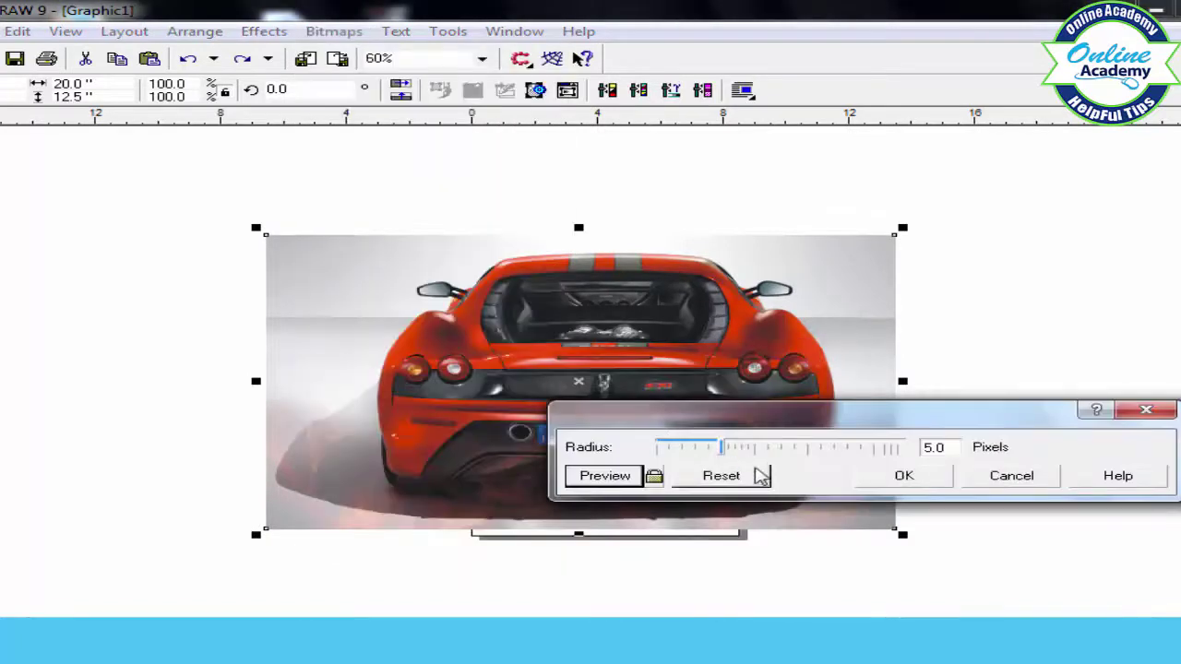
pyautogui.click(654, 476)
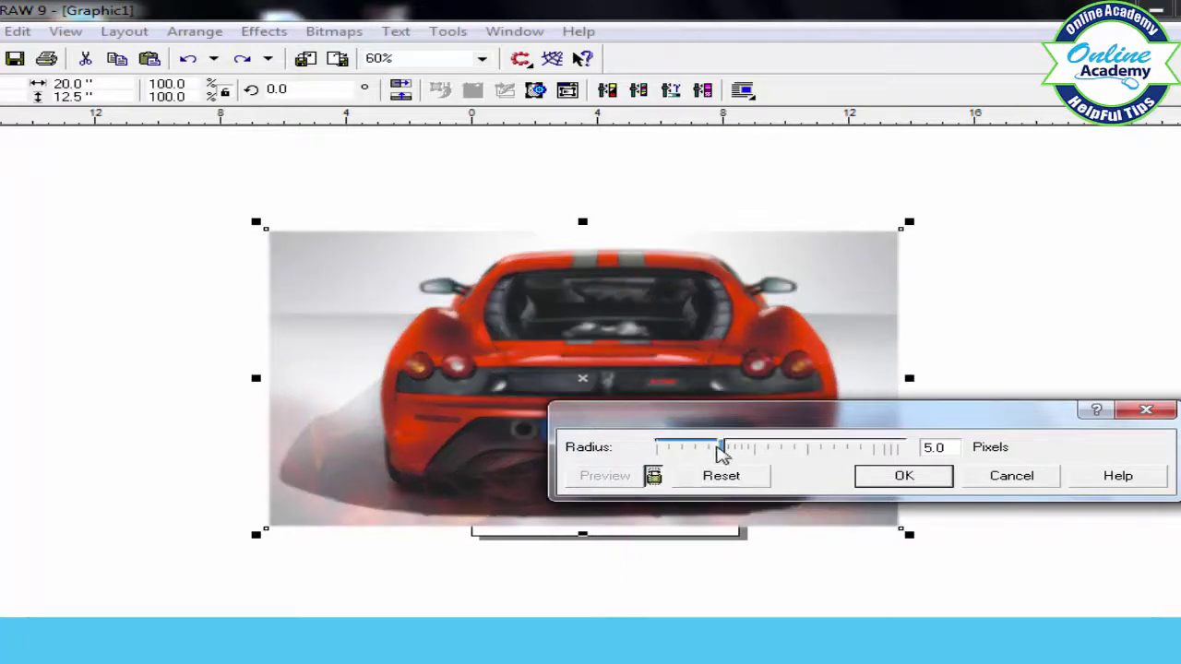
pyautogui.moveTo(722, 448); pyautogui.dragTo(766, 466)
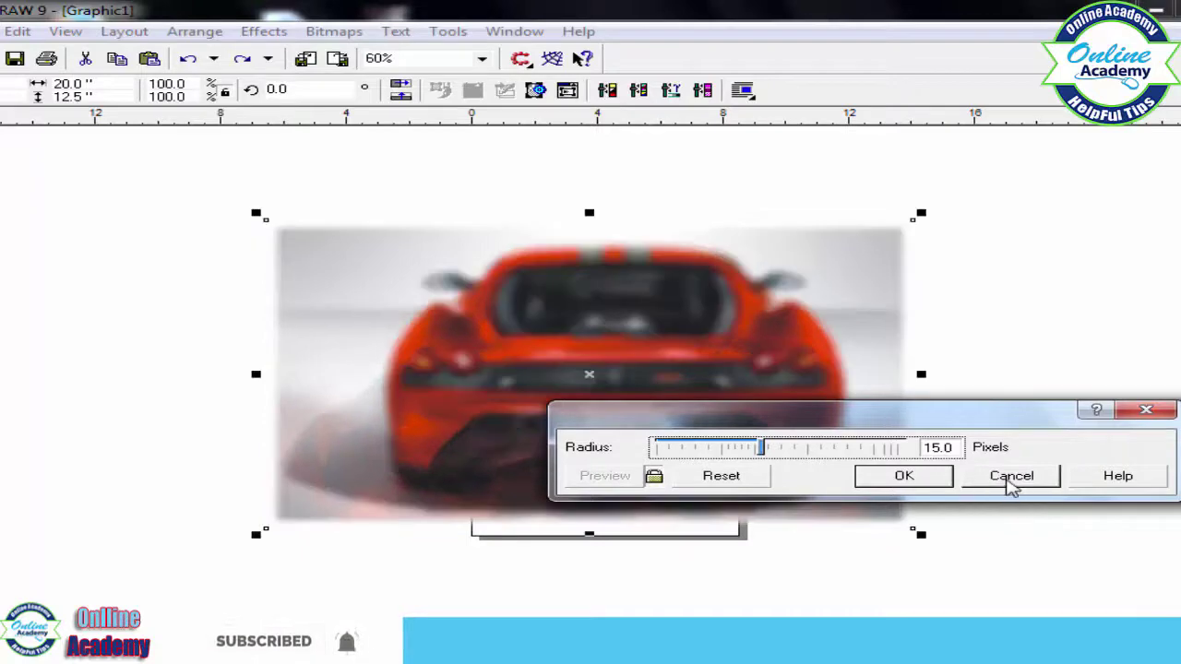
pyautogui.click(1010, 481)
# Step: Preview the Bit Planes color transform on the car bitmap with all planes at 0, with more of the car in view
pyautogui.click(325, 31)
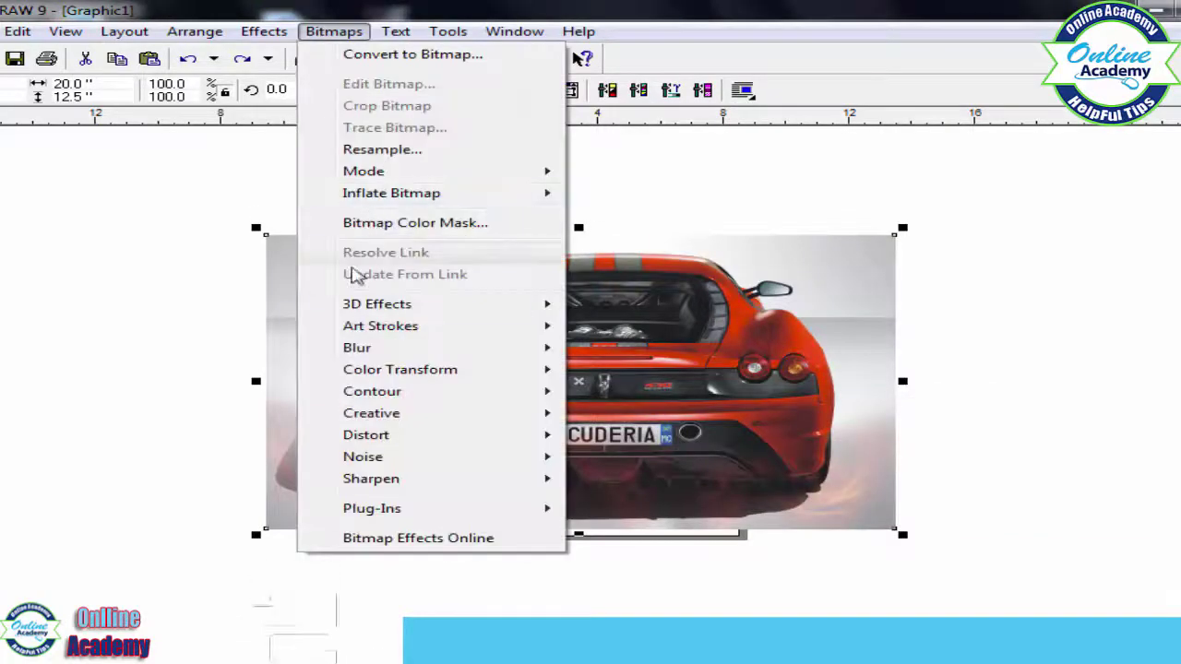
pyautogui.moveTo(403, 373)
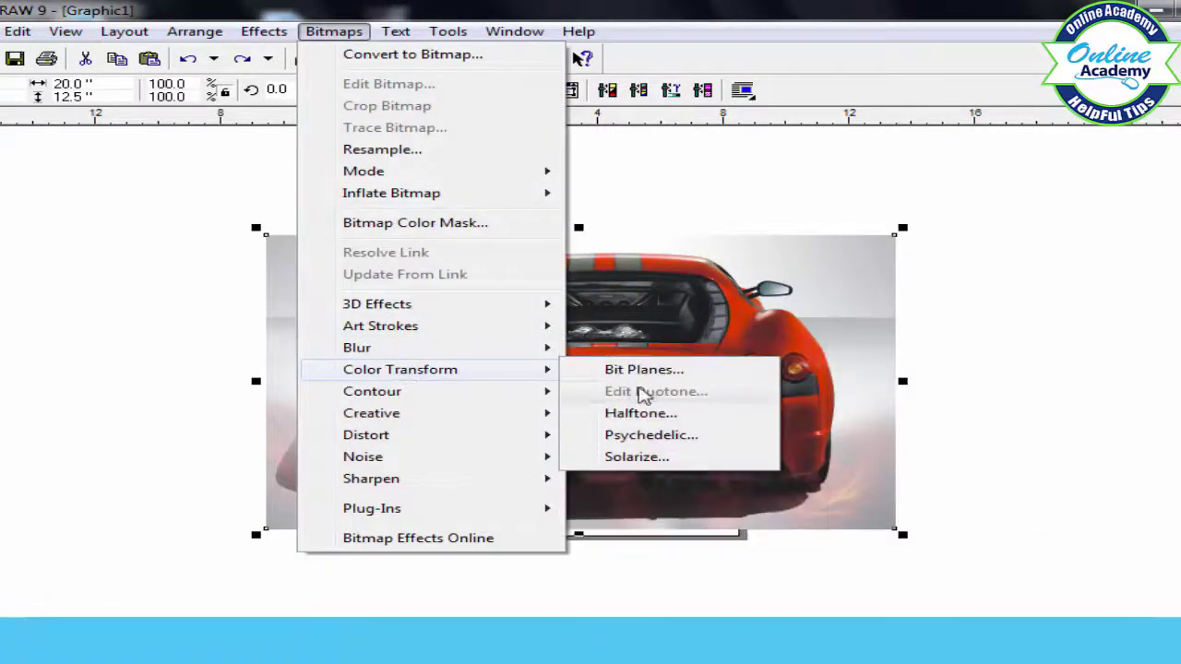
pyautogui.click(685, 373)
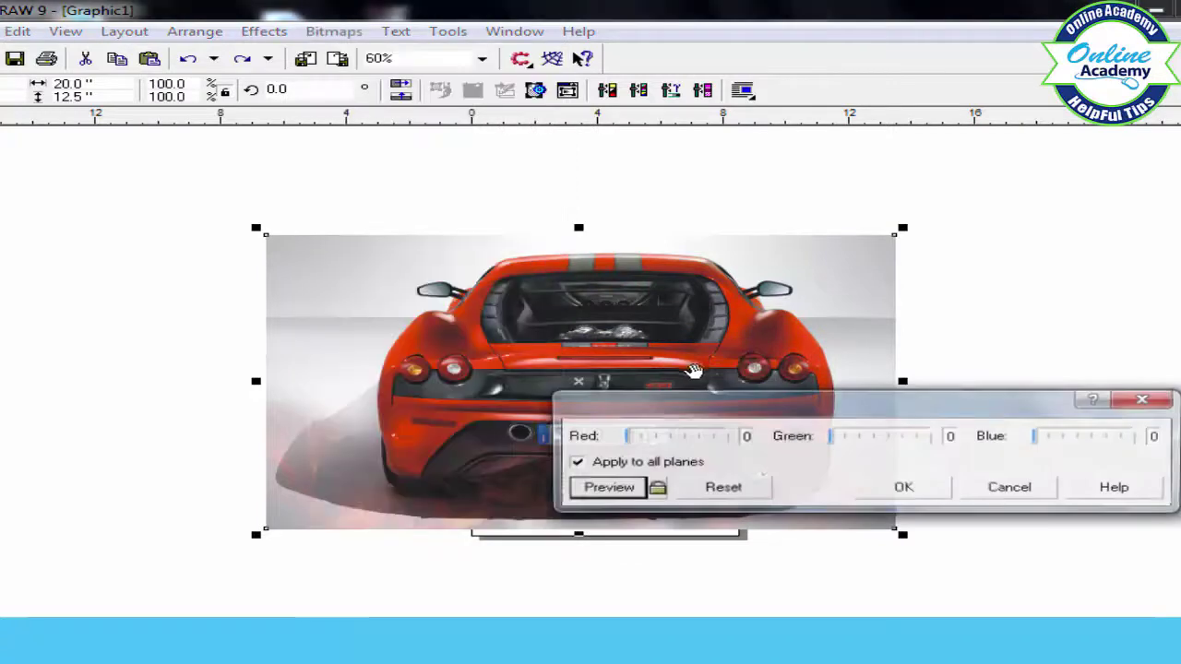
pyautogui.click(655, 489)
pyautogui.moveTo(720, 403); pyautogui.dragTo(744, 467)
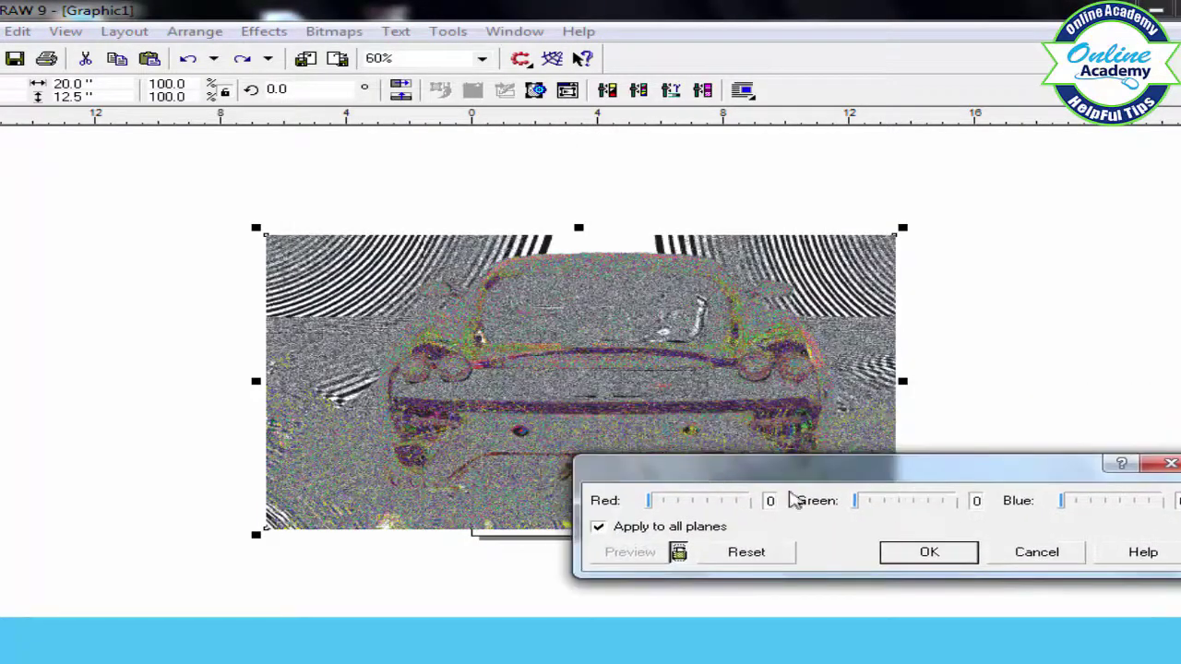
# Step: Try values of 2, 3 and 4 for all the Bit Planes color planes, reset them, and discard the effect
pyautogui.click(687, 504)
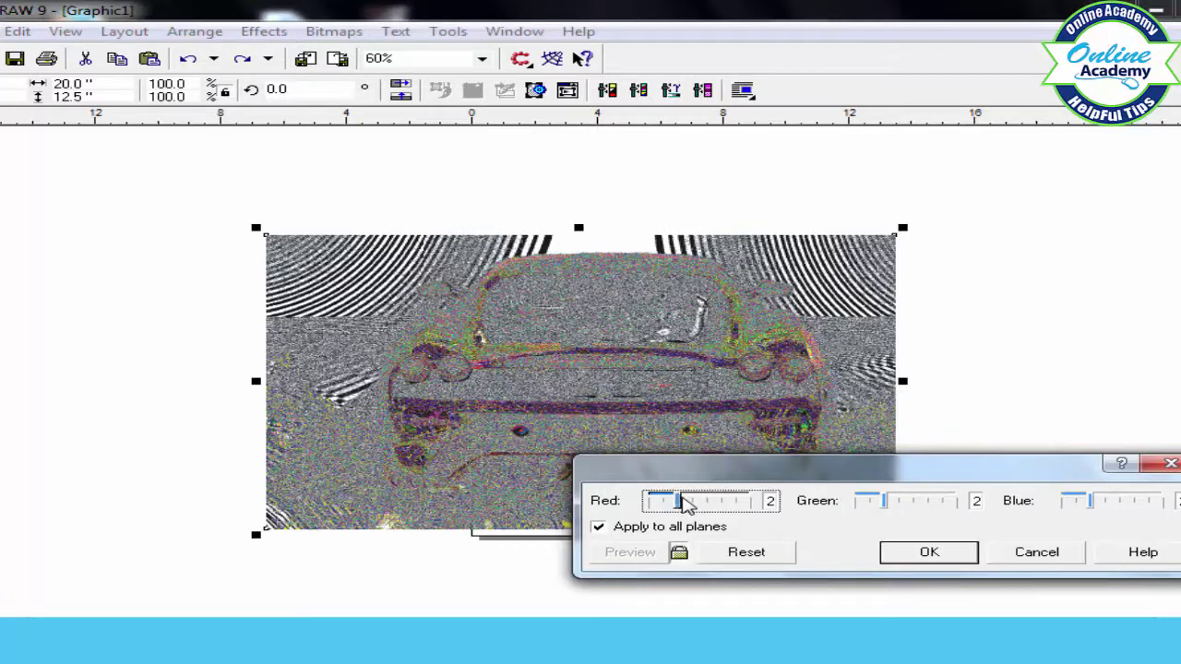
pyautogui.click(897, 503)
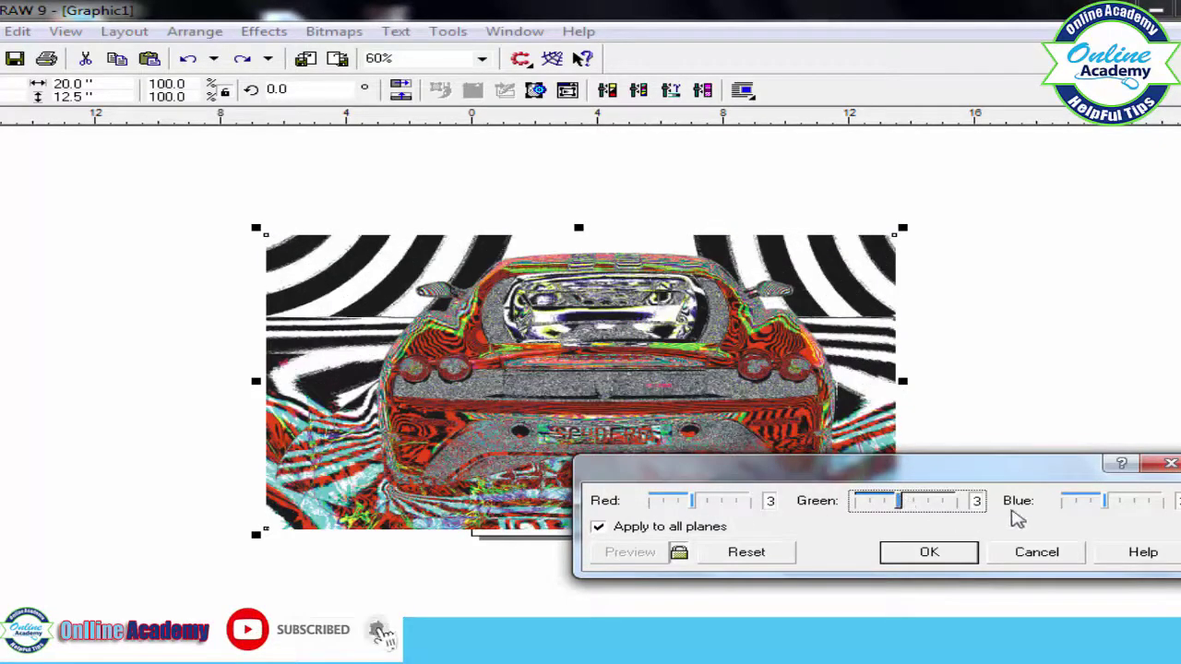
pyautogui.click(1120, 503)
pyautogui.click(747, 551)
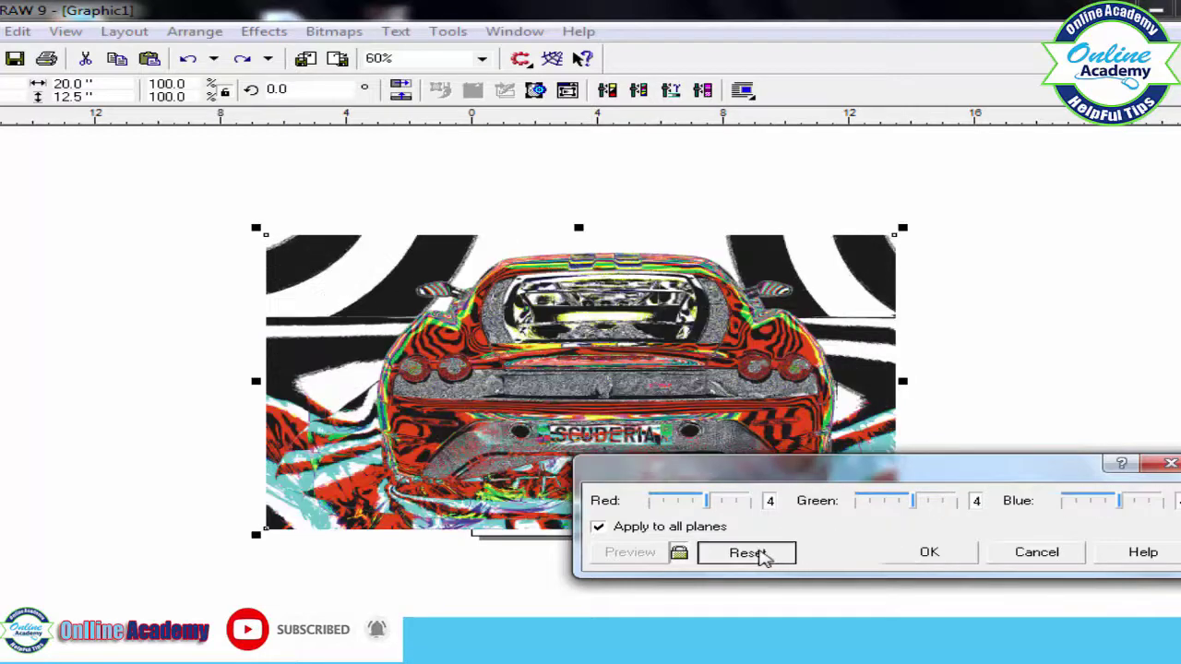
pyautogui.click(1038, 552)
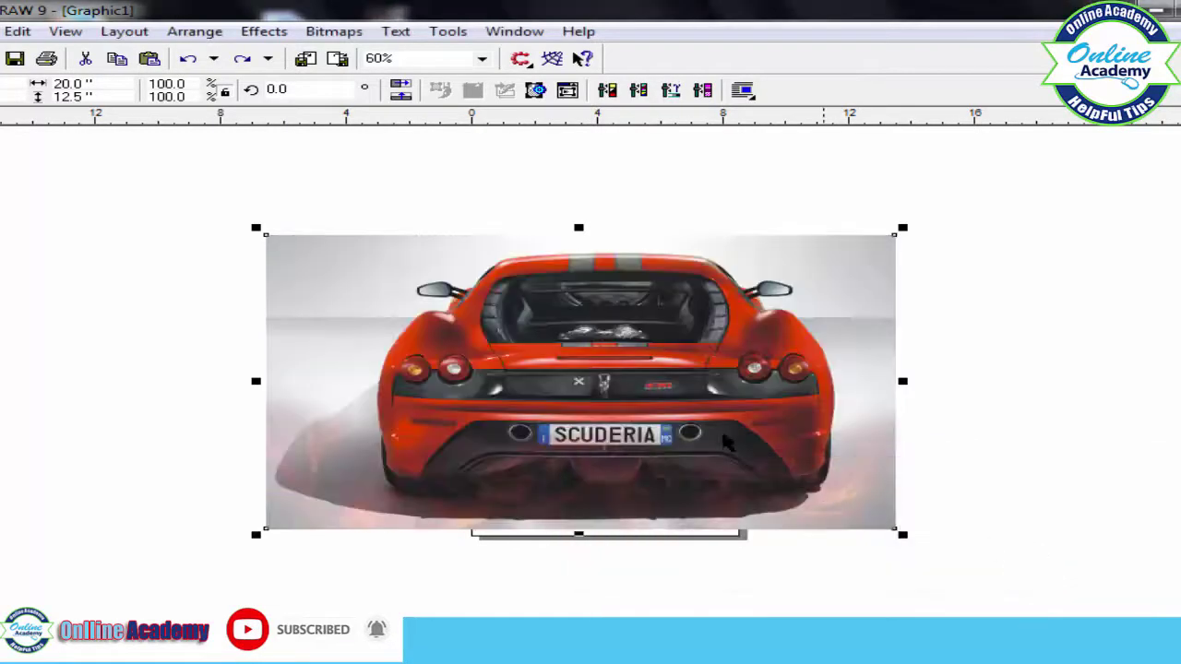
# Step: Preview Edge Detect on the car bitmap at sensitivity 1 with white, black and custom blue backgrounds, and discard the effect
pyautogui.click(334, 31)
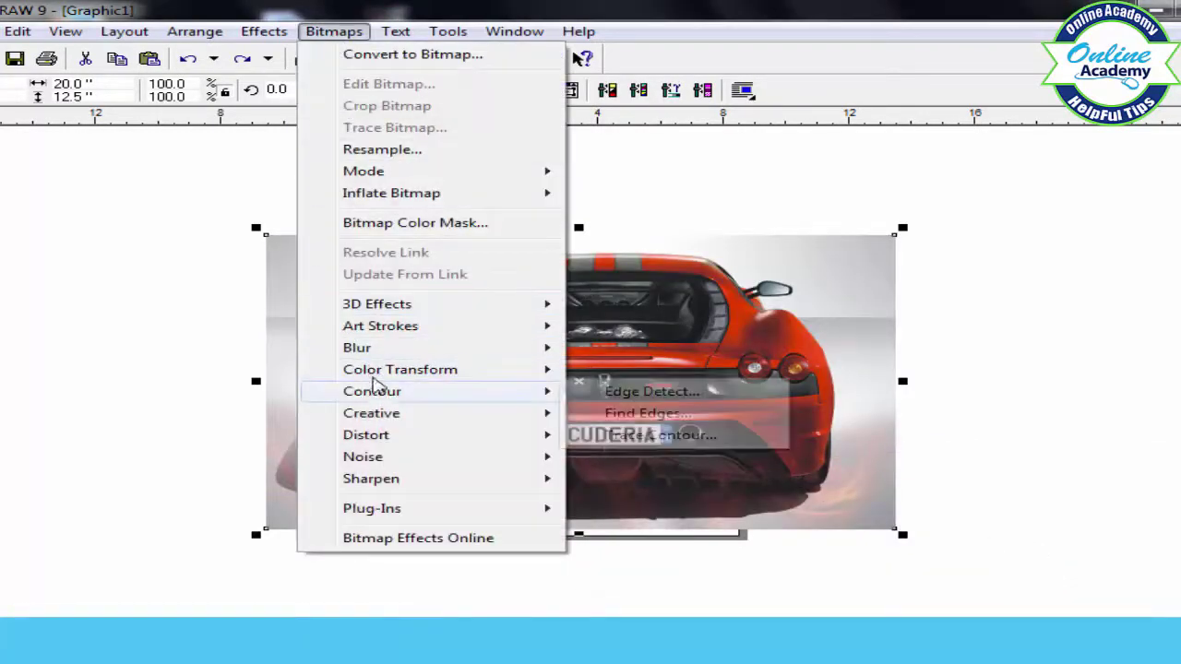
pyautogui.moveTo(373, 395)
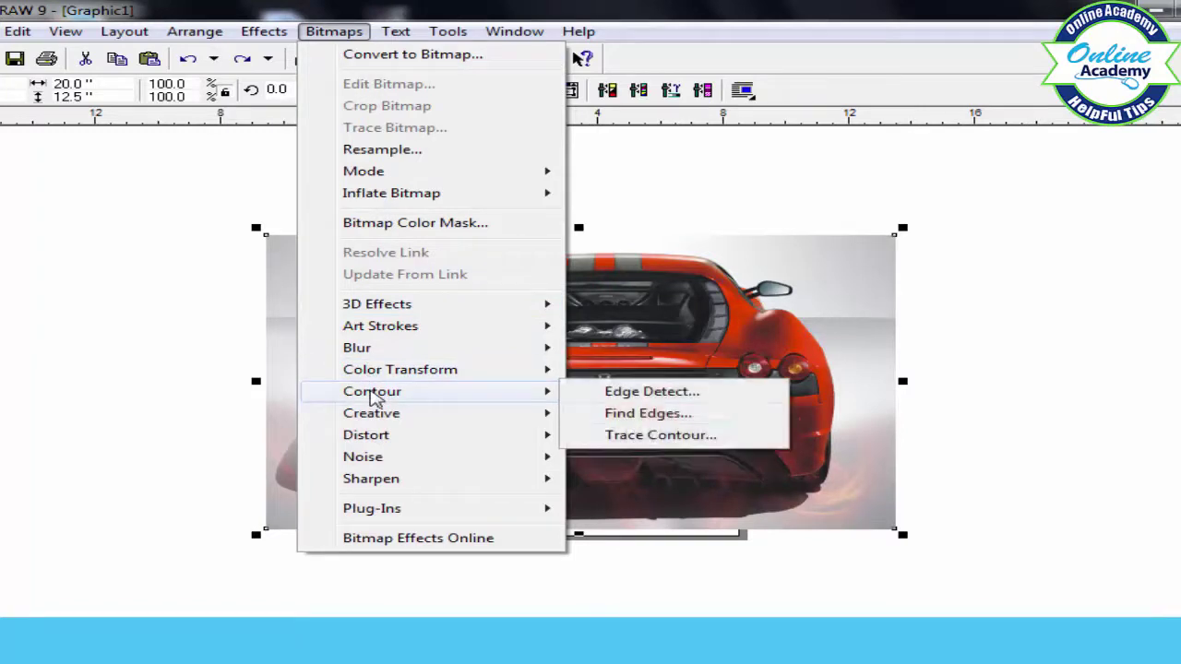
pyautogui.click(693, 394)
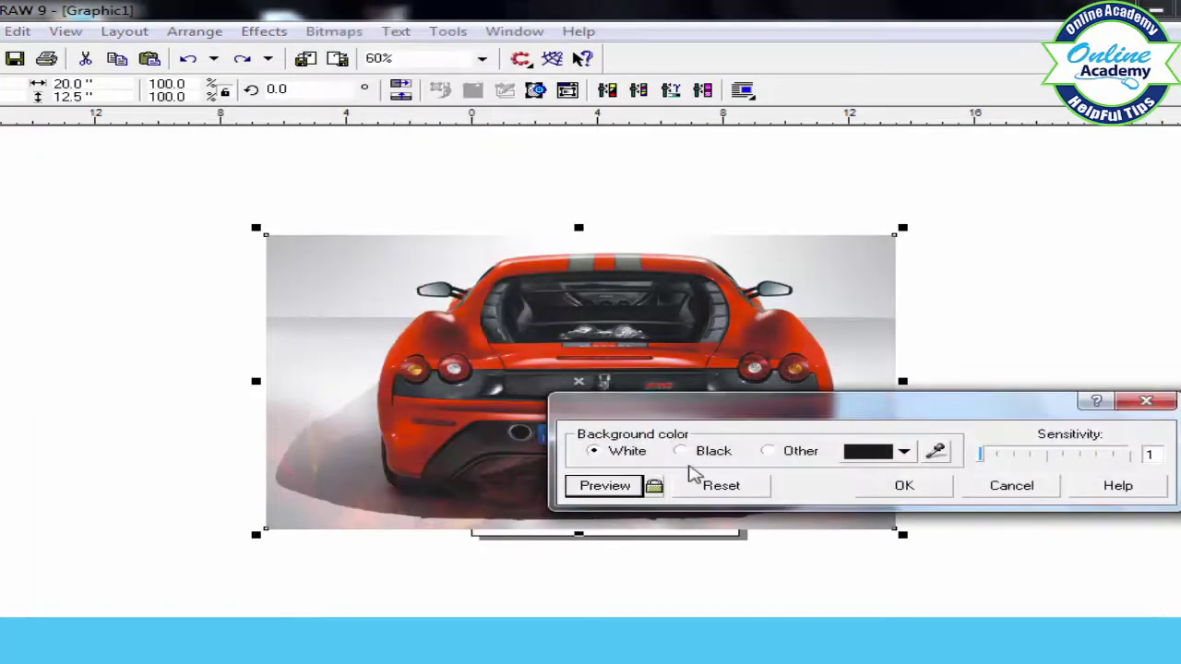
pyautogui.click(657, 482)
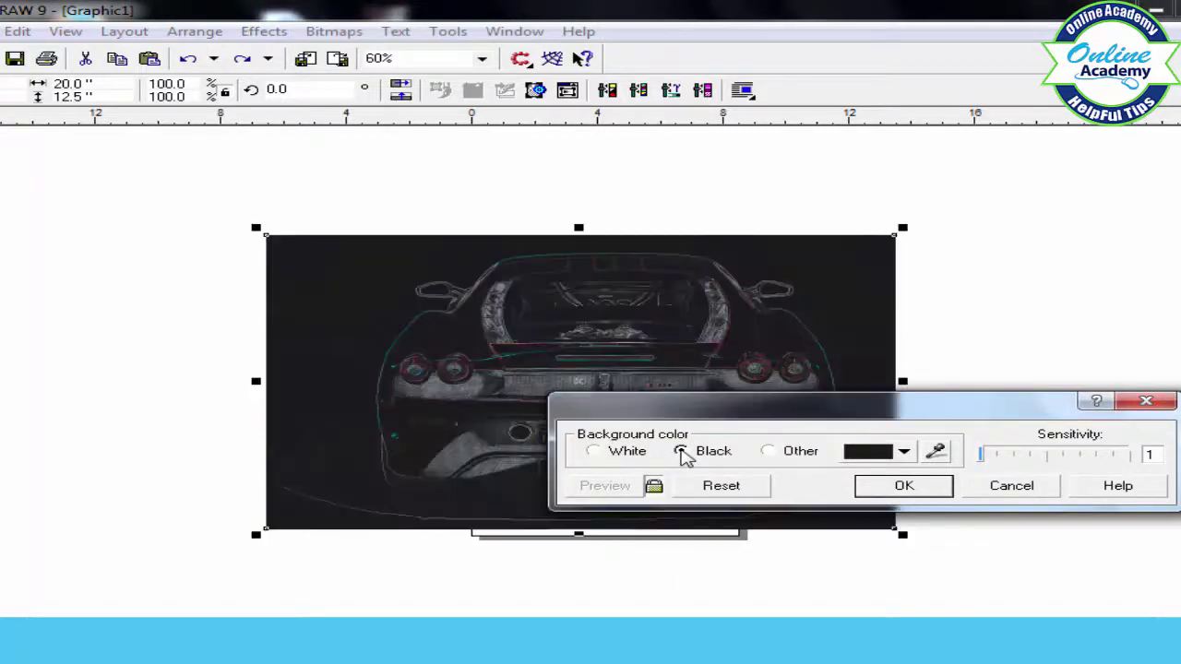
pyautogui.click(938, 452)
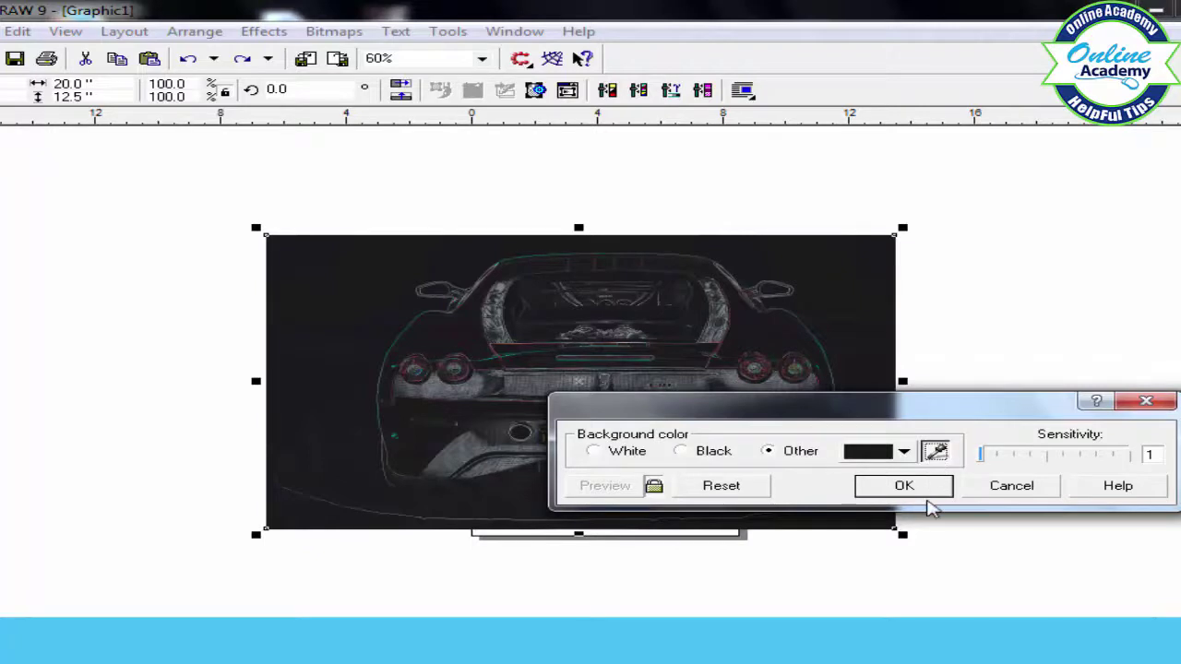
pyautogui.click(905, 452)
pyautogui.click(896, 539)
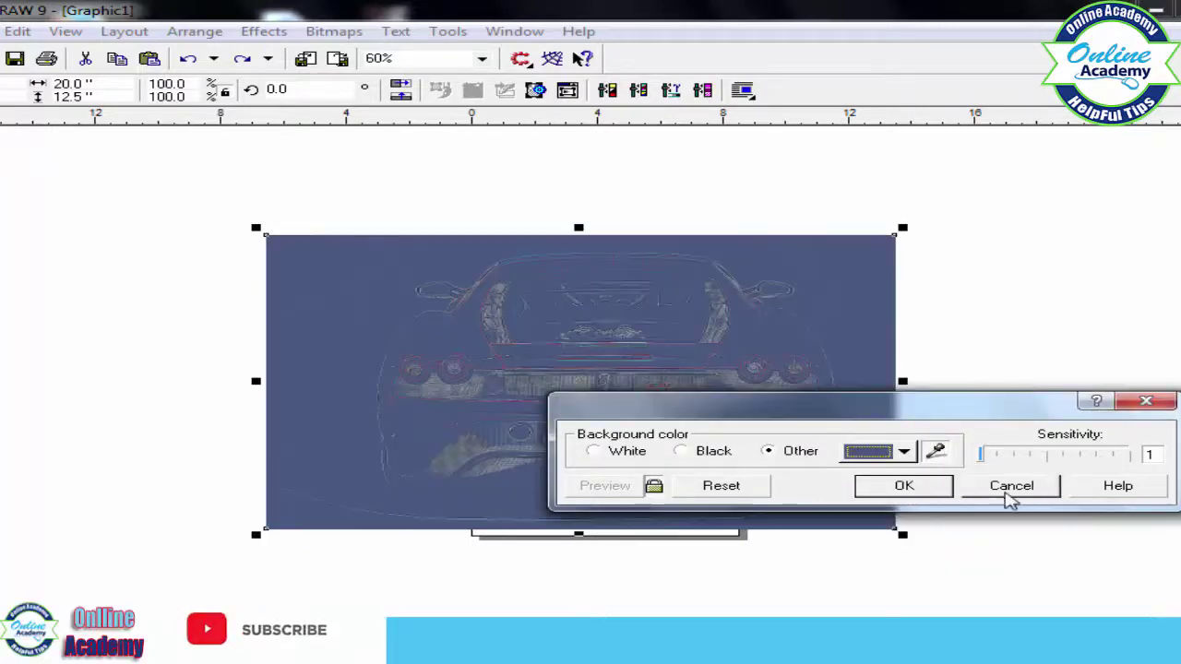
pyautogui.click(1002, 491)
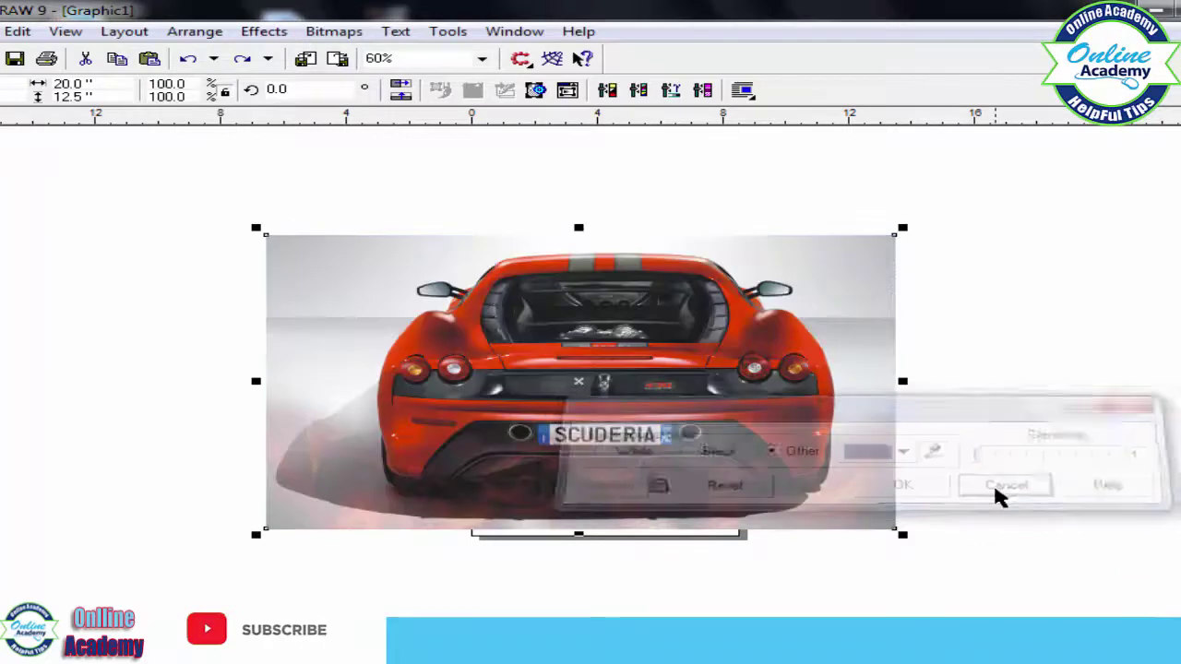
# Step: Preview the Crafts effect in Puzzle style on the car bitmap at size 10, raise the size to 32, and discard the effect
pyautogui.click(328, 30)
pyautogui.moveTo(401, 394)
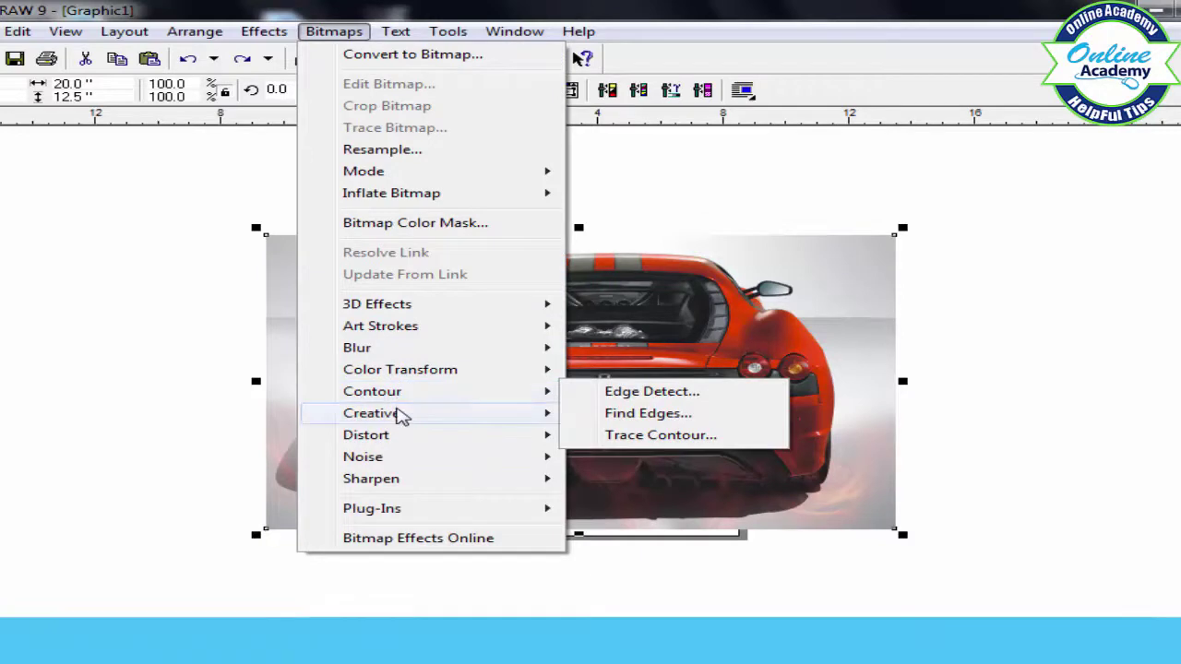
pyautogui.moveTo(397, 414)
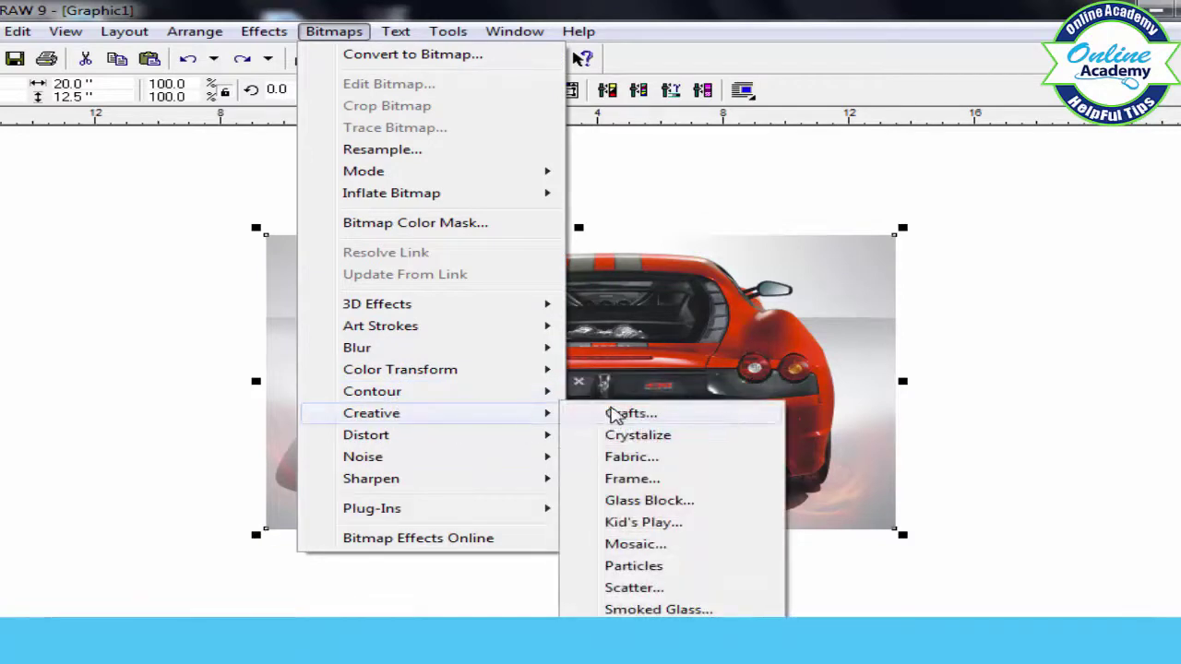
pyautogui.click(616, 417)
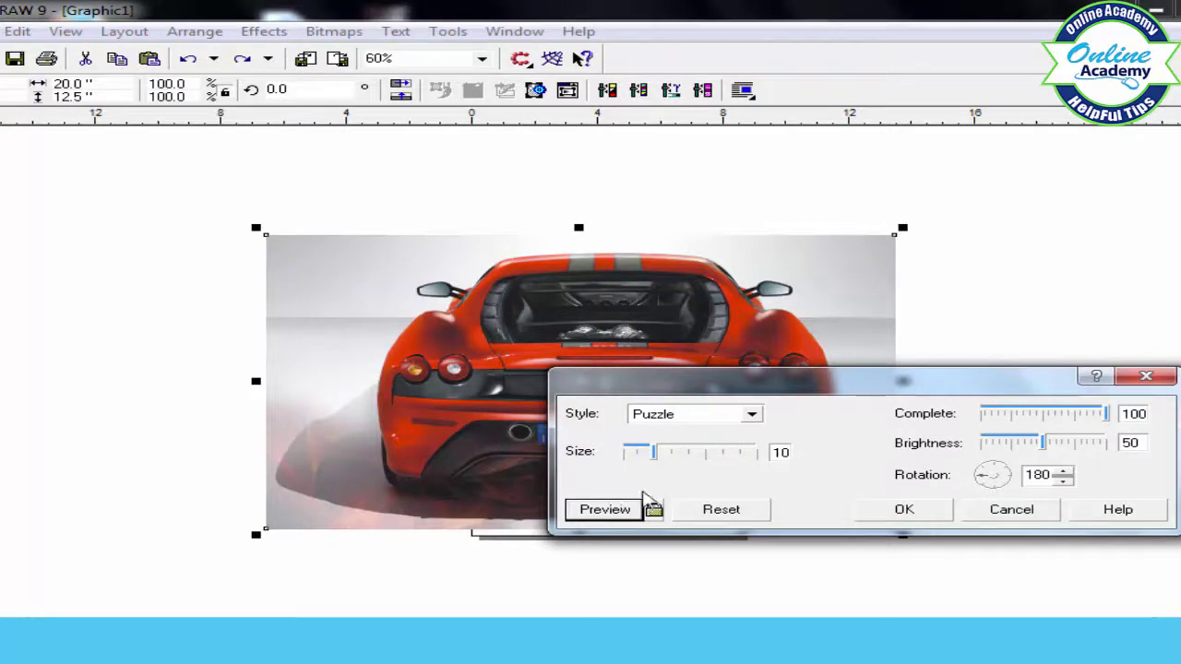
pyautogui.click(654, 511)
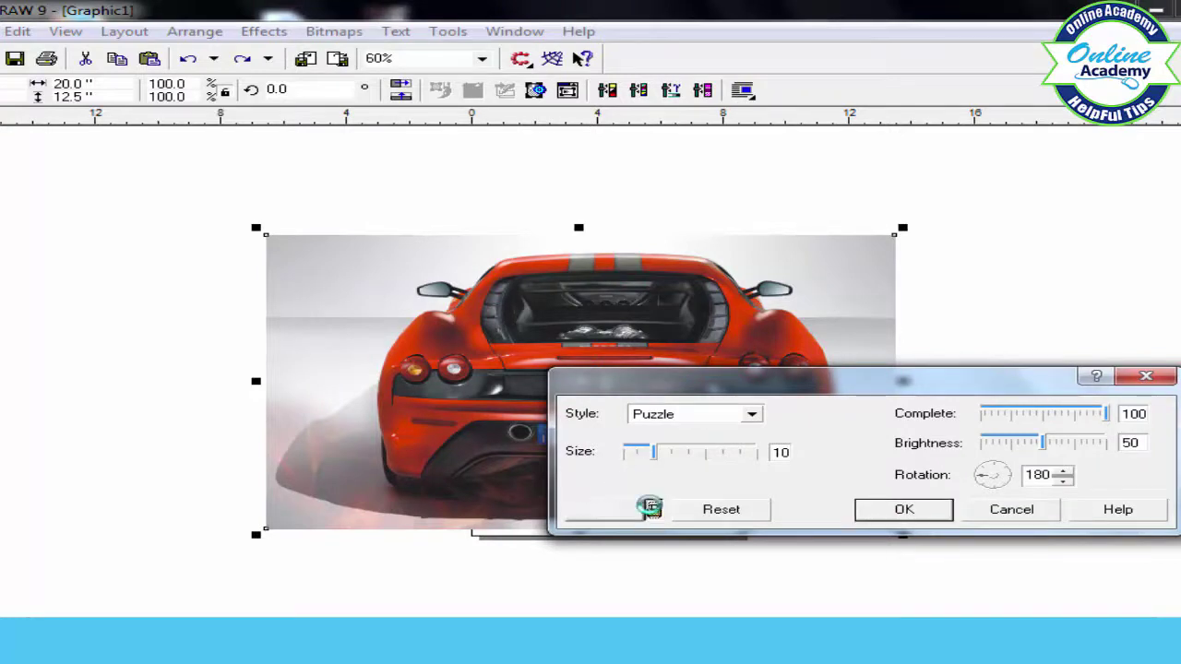
pyautogui.moveTo(752, 388); pyautogui.dragTo(831, 443)
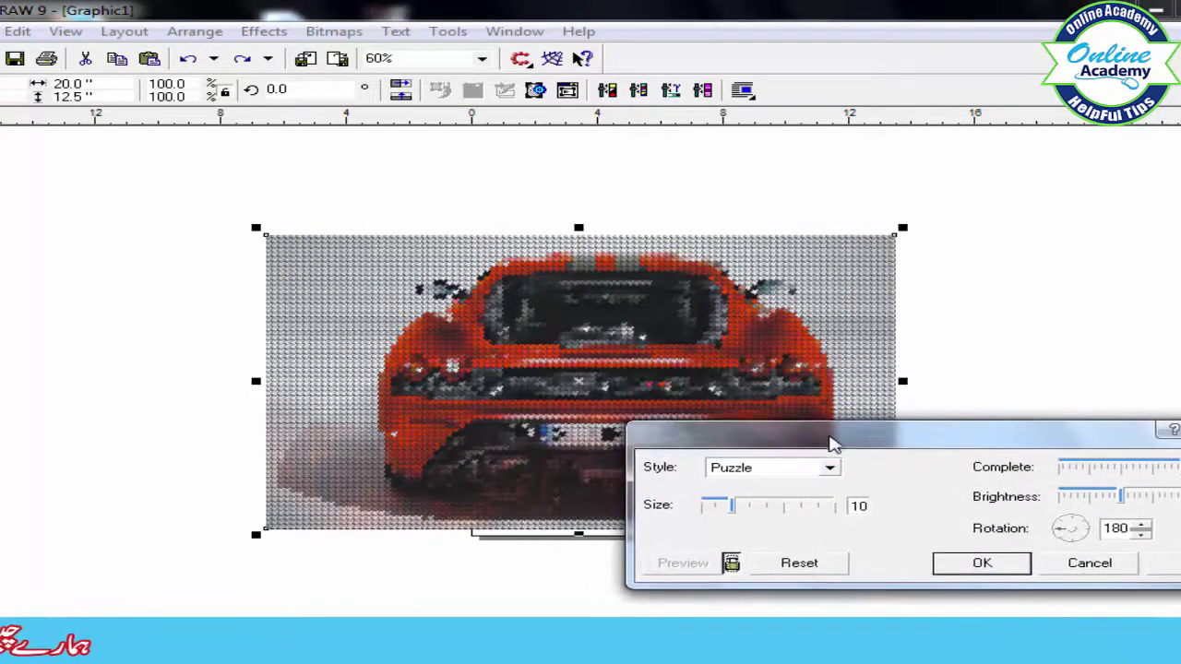
pyautogui.moveTo(732, 508); pyautogui.dragTo(810, 519)
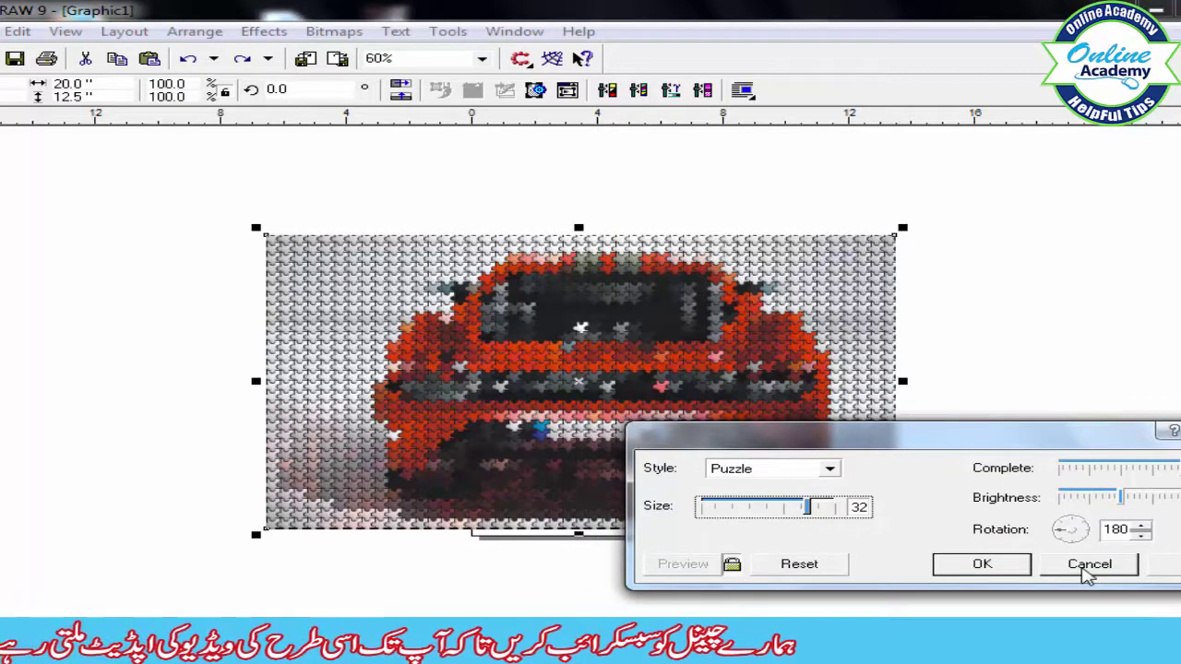
pyautogui.click(1089, 570)
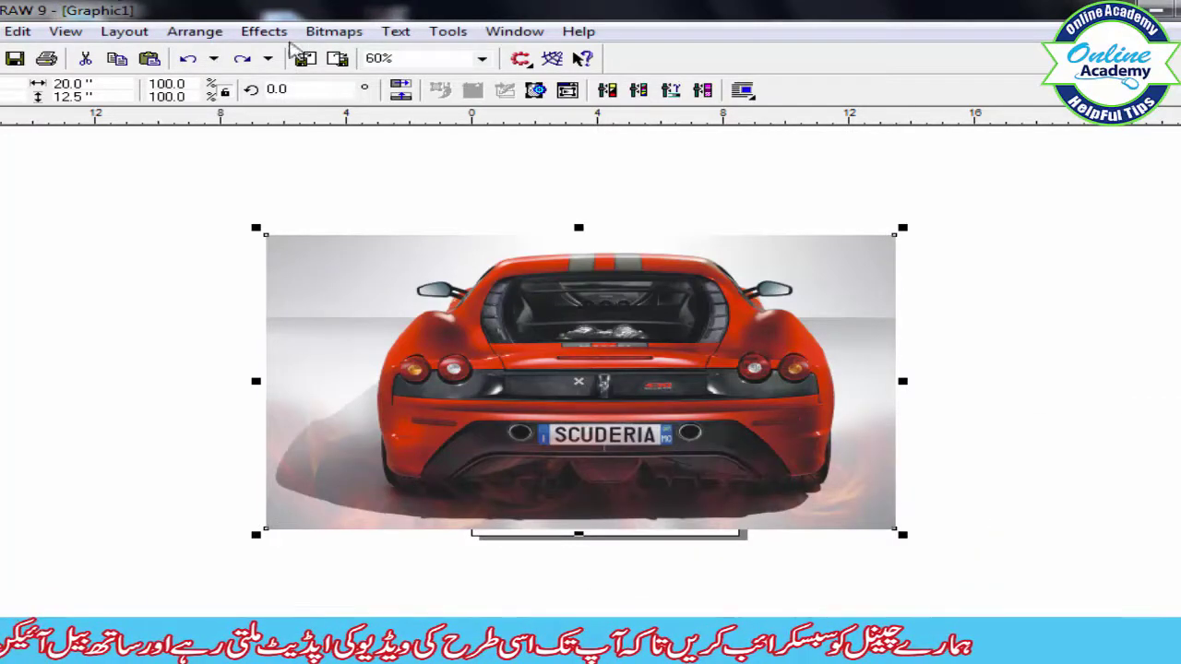
# Step: Preview the Adaptive Unsharp effect on the car bitmap at 50 percent, and discard it
pyautogui.click(334, 31)
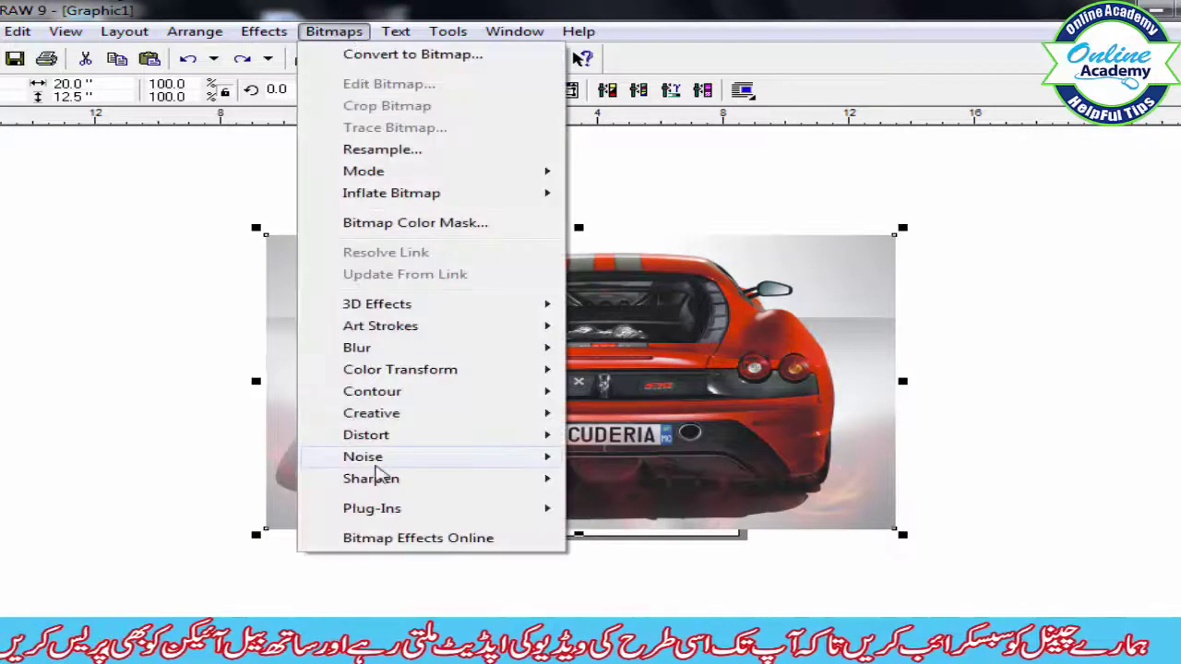
pyautogui.moveTo(379, 468)
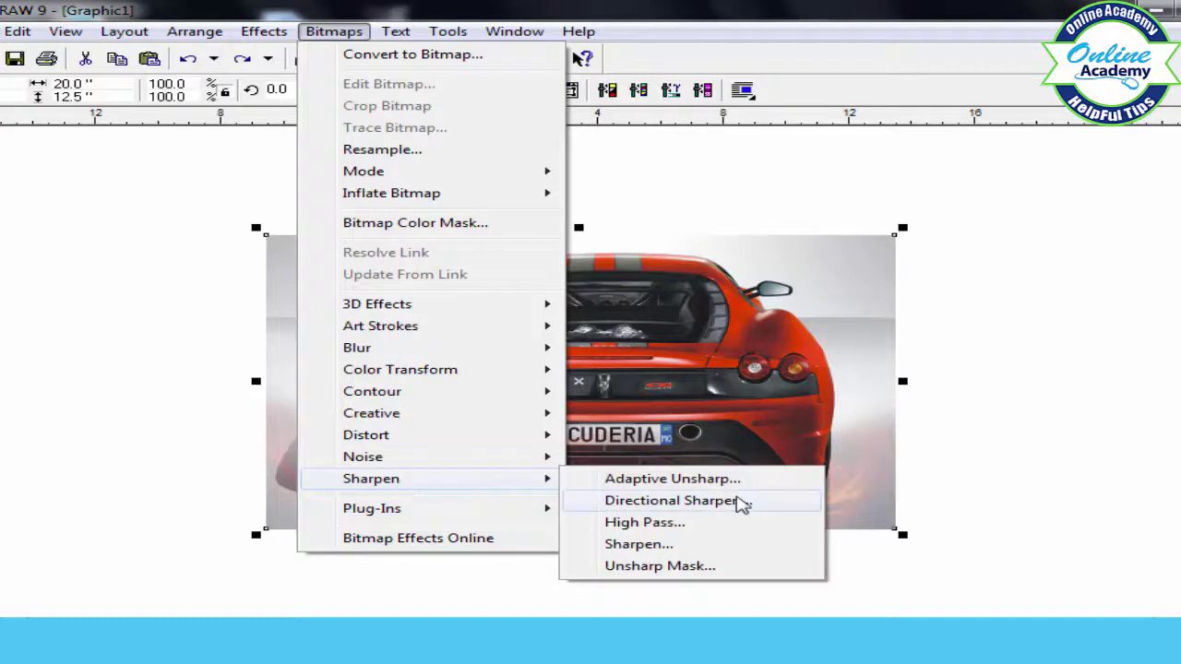
pyautogui.click(730, 481)
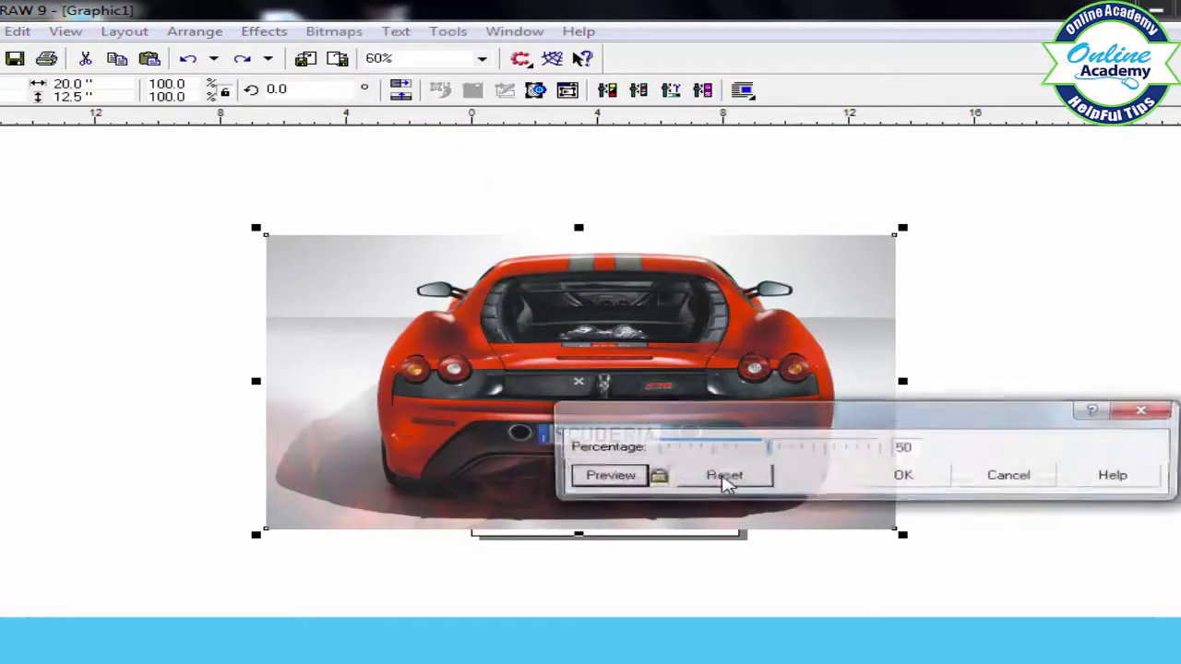
pyautogui.click(653, 476)
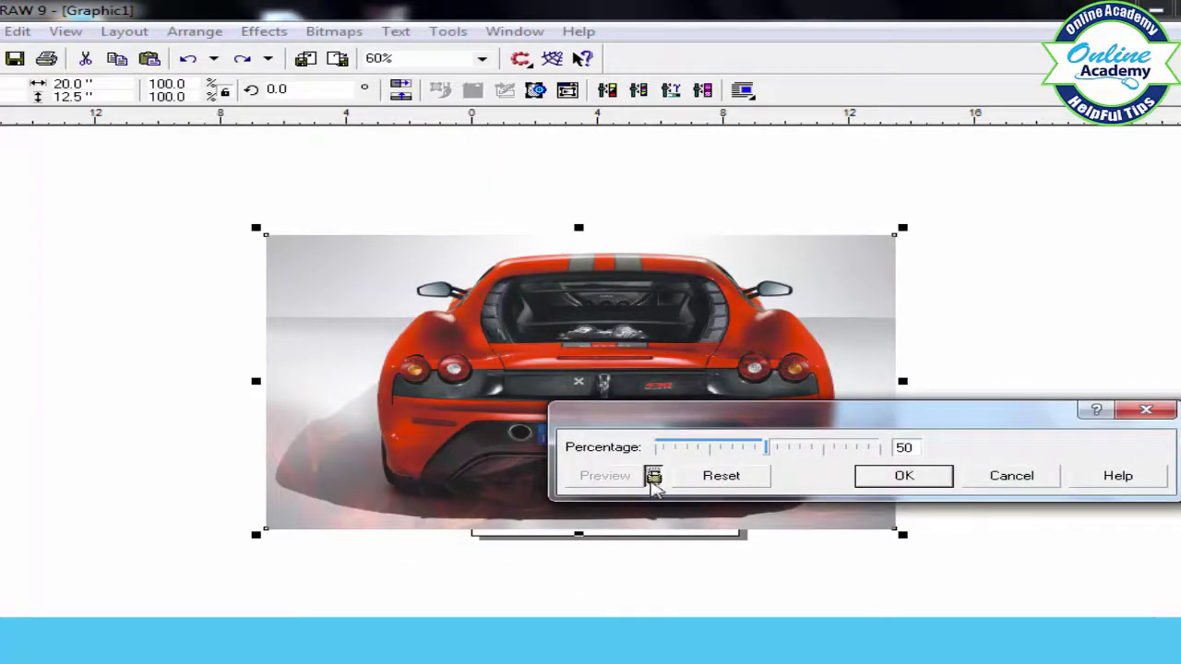
pyautogui.click(1143, 410)
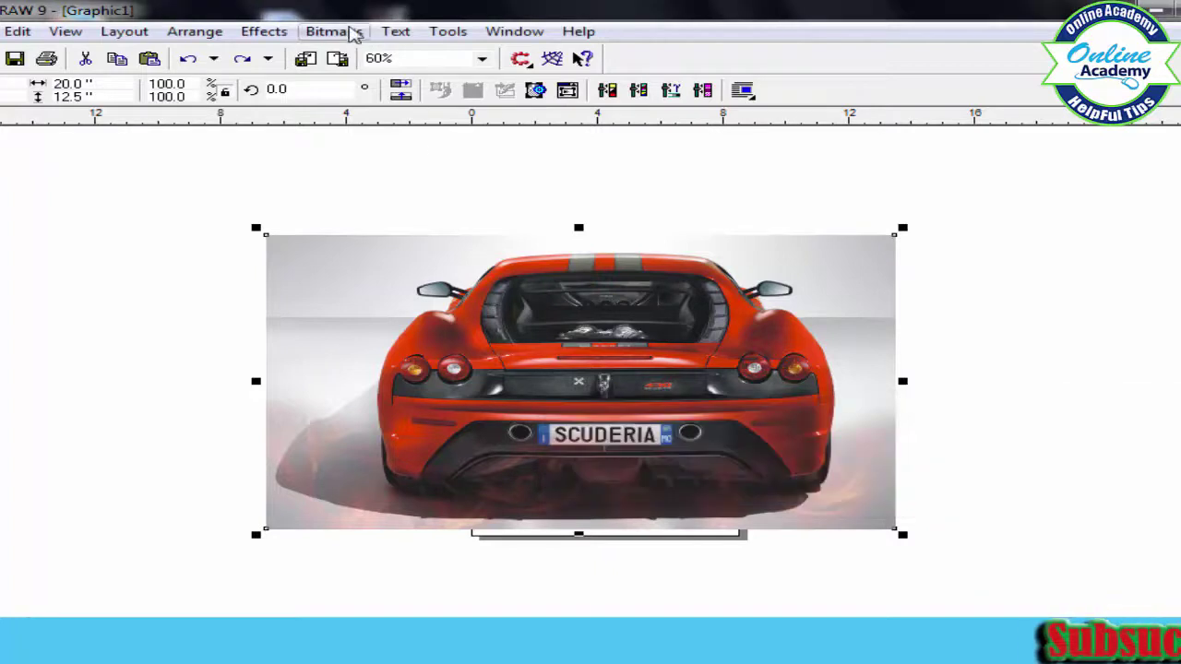